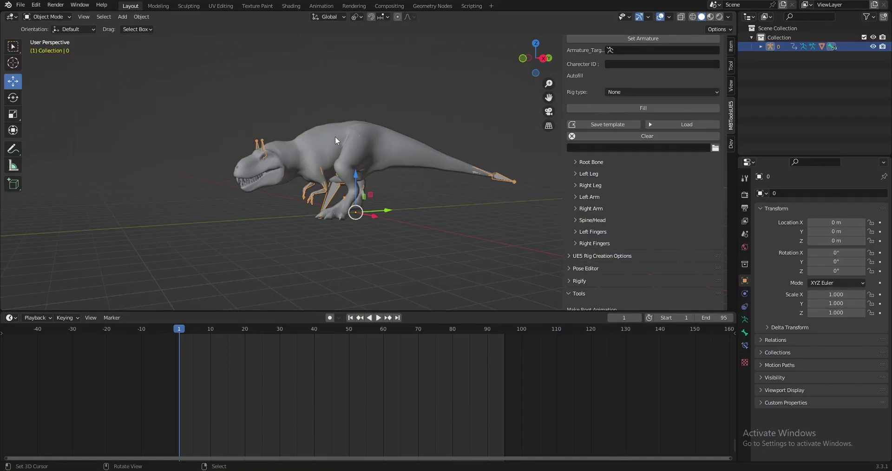
# - Preview the dinosaur's animation from the side and return to the first frame
pyautogui.moveTo(314, 118); pyautogui.dragTo(385, 200, button='middle')
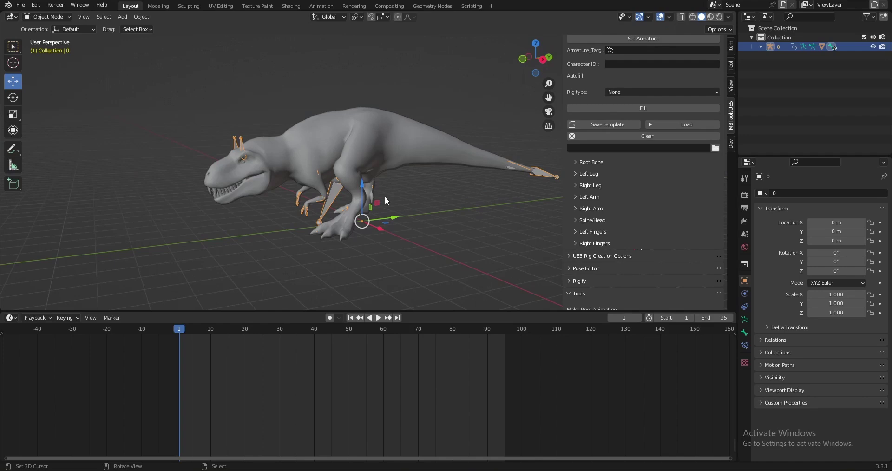
pyautogui.moveTo(385, 196); pyautogui.dragTo(277, 186, button='middle')
pyautogui.press('space')
pyautogui.press('space')
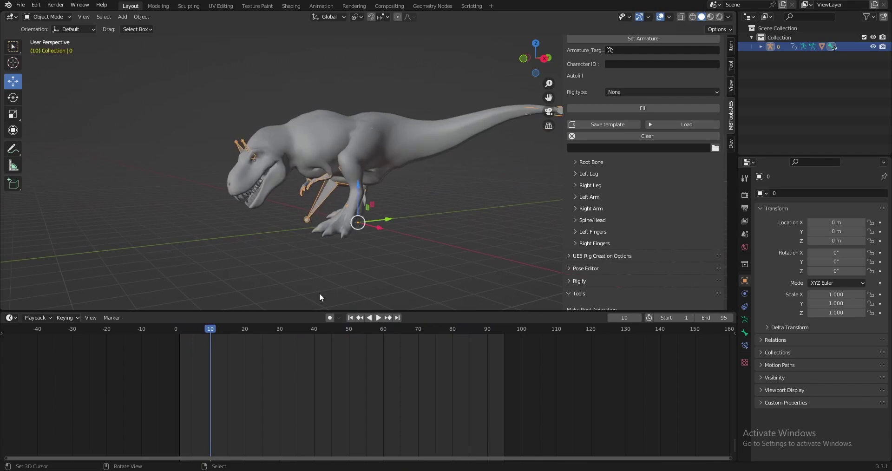
pyautogui.click(350, 318)
# - Display the dinosaur in wireframe and set its armature as the target armature for the UE5 rig
pyautogui.scroll(3, 402, 218)
pyautogui.hotkey('shift', 'z')
pyautogui.scroll(-1, 306, 223)
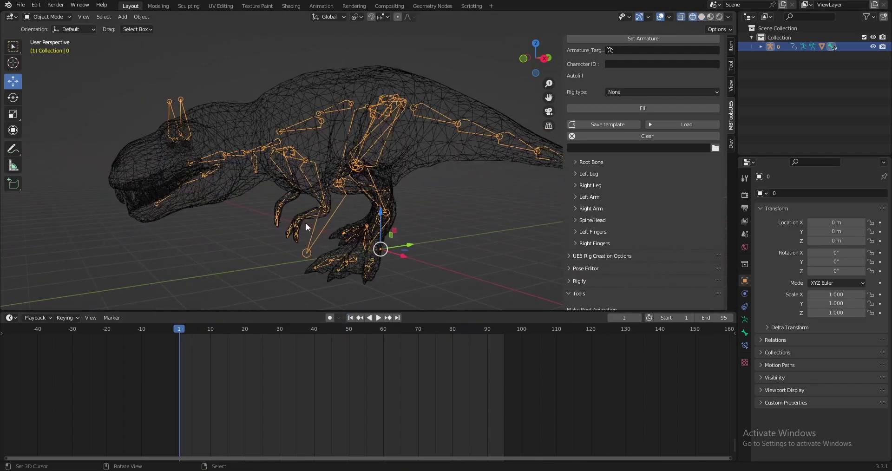
pyautogui.keyDown('shift'); pyautogui.moveTo(322, 228); pyautogui.dragTo(300, 202, button='middle'); pyautogui.keyUp('shift')
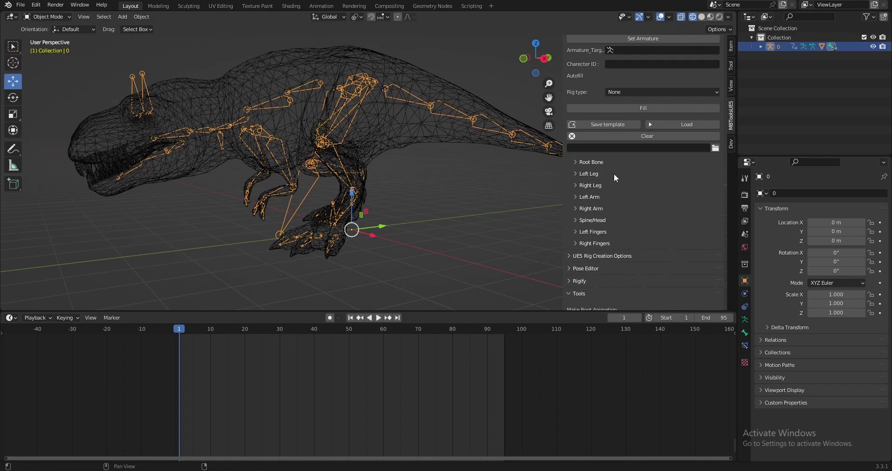
pyautogui.scroll(5, 674, 113)
pyautogui.click(634, 130)
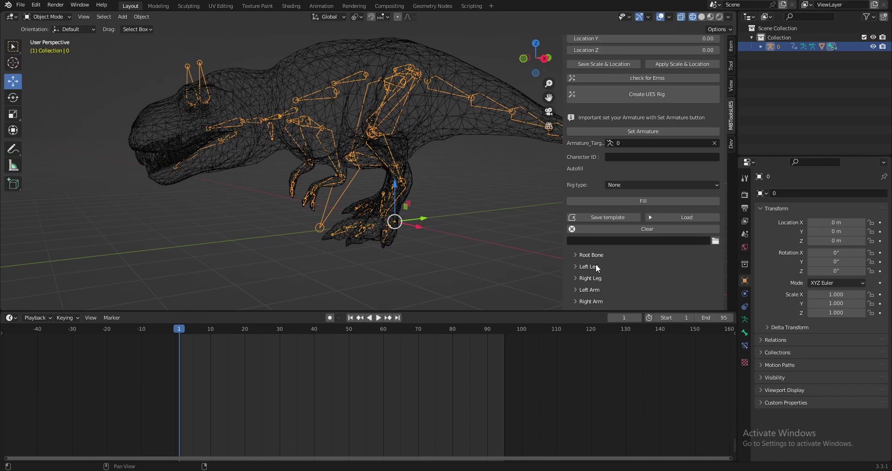
# - Open the Left Leg bone mapping and switch the armature to Pose Mode
pyautogui.scroll(-4, 599, 241)
pyautogui.click(588, 191)
pyautogui.moveTo(367, 231); pyautogui.dragTo(377, 228, button='middle')
pyautogui.moveTo(409, 132); pyautogui.dragTo(414, 127, button='middle')
pyautogui.hotkey('ctrl', 'Tab')
pyautogui.scroll(5, 409, 140)
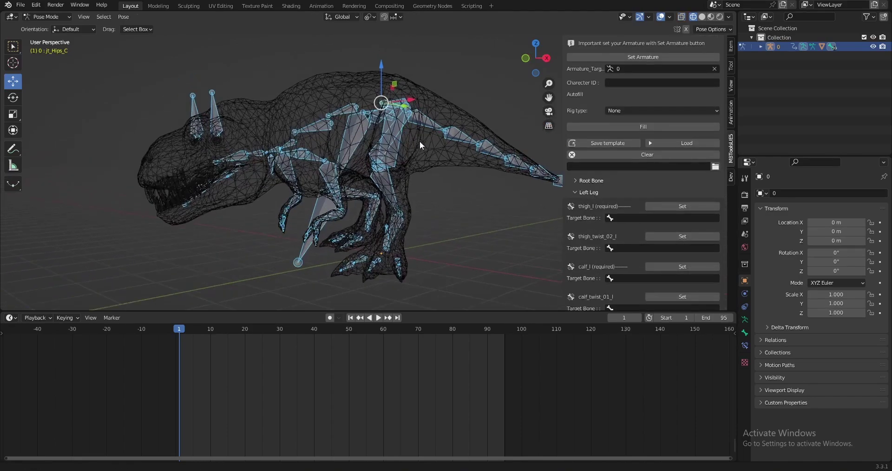
pyautogui.click(402, 147)
pyautogui.moveTo(402, 147); pyautogui.dragTo(384, 144, button='middle')
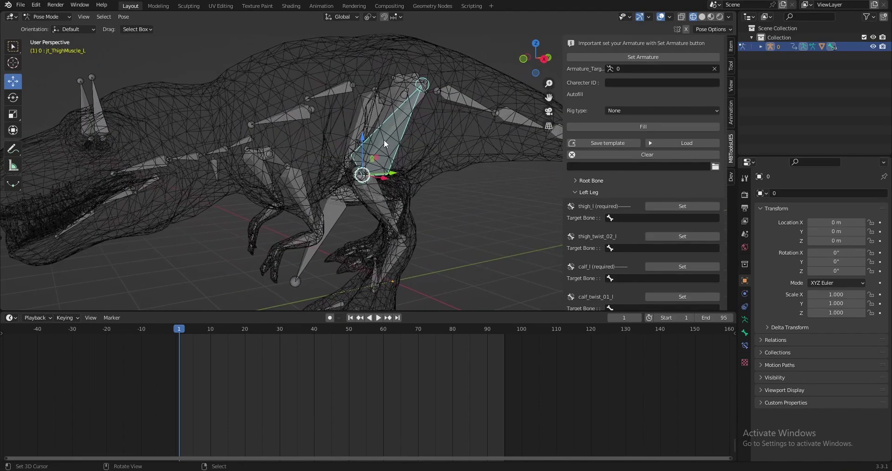
pyautogui.press('r')
pyautogui.press('r')
pyautogui.rightClick(386, 117)
# - Assign the left thigh bone jt_Thigh_L as the target bone of thigh_l
pyautogui.moveTo(379, 115); pyautogui.dragTo(401, 119, button='middle')
pyautogui.click(377, 95)
pyautogui.press('r')
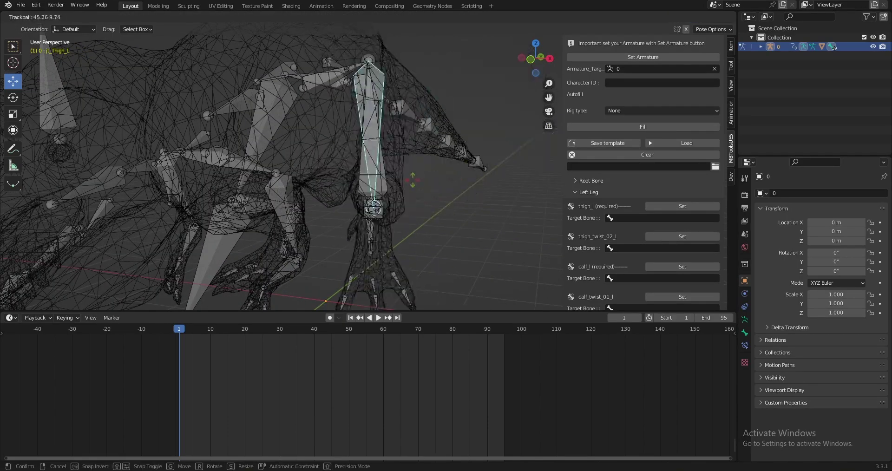
pyautogui.press('Escape')
pyautogui.click(695, 209)
# - Assign the left knee bone jt_Knee_L as the target bone of calf_l
pyautogui.moveTo(353, 155); pyautogui.dragTo(366, 157, button='middle')
pyautogui.click(366, 157)
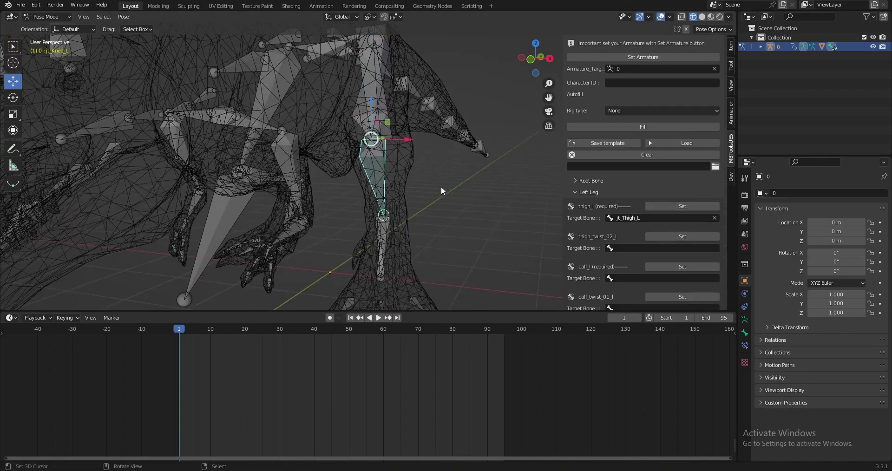
pyautogui.moveTo(441, 186); pyautogui.dragTo(426, 177, button='middle')
pyautogui.scroll(-4, 607, 225)
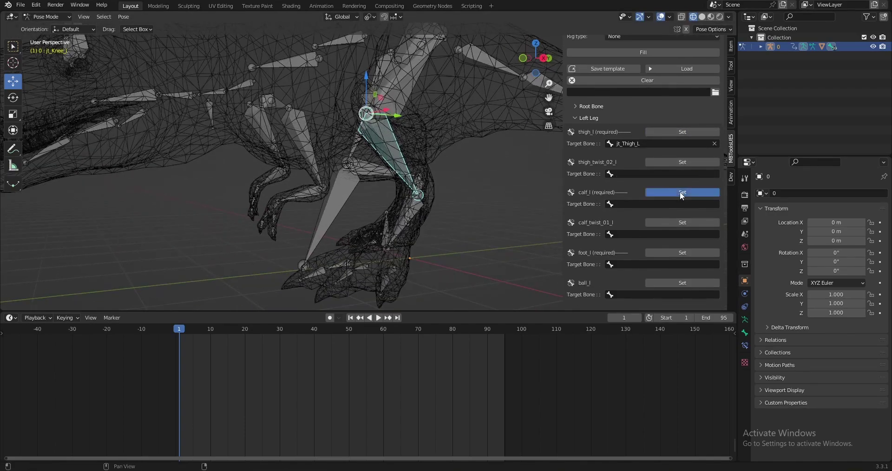
pyautogui.click(680, 192)
# - Assign the left foot bone jt_Foot_L as the target bone of foot_l
pyautogui.moveTo(481, 162); pyautogui.dragTo(446, 182, button='middle')
pyautogui.click(384, 213)
pyautogui.moveTo(386, 212); pyautogui.dragTo(396, 213, button='middle')
pyautogui.press('r')
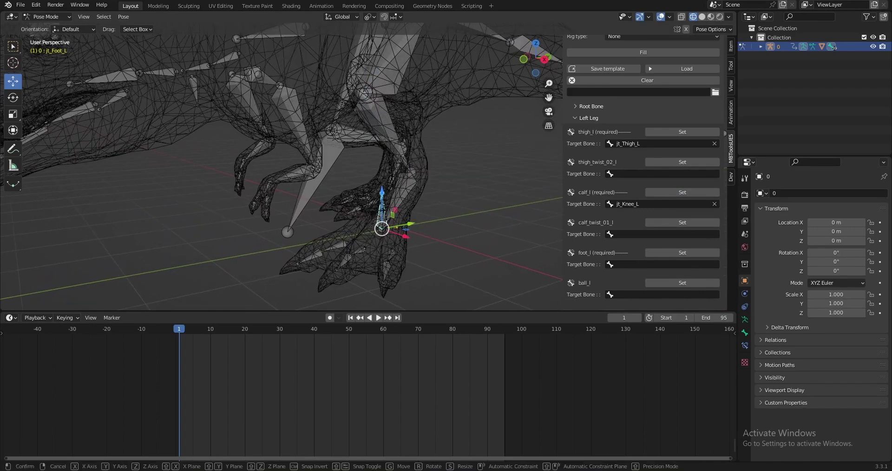
pyautogui.press('Escape')
pyautogui.scroll(-3, 648, 214)
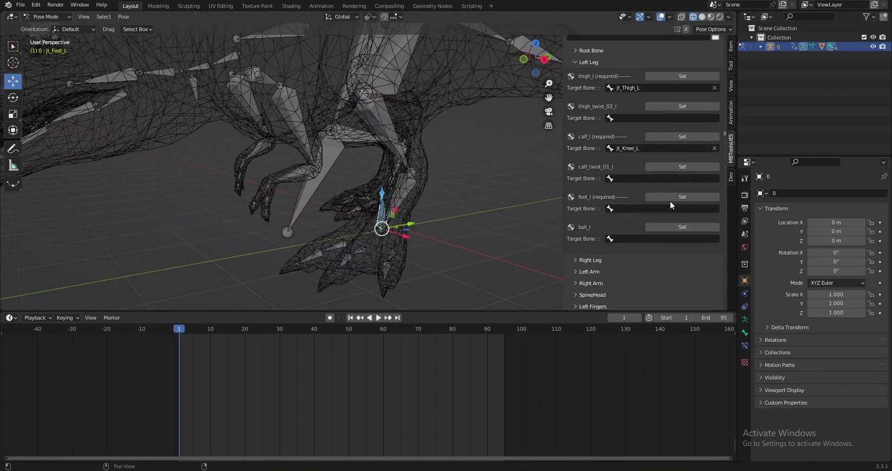
# - Assign the left middle toe bone jt_ToeMiddle_L as the target bone of ball_l
pyautogui.moveTo(392, 263); pyautogui.dragTo(415, 263, button='middle')
pyautogui.click(355, 251)
pyautogui.press('r')
pyautogui.press('r')
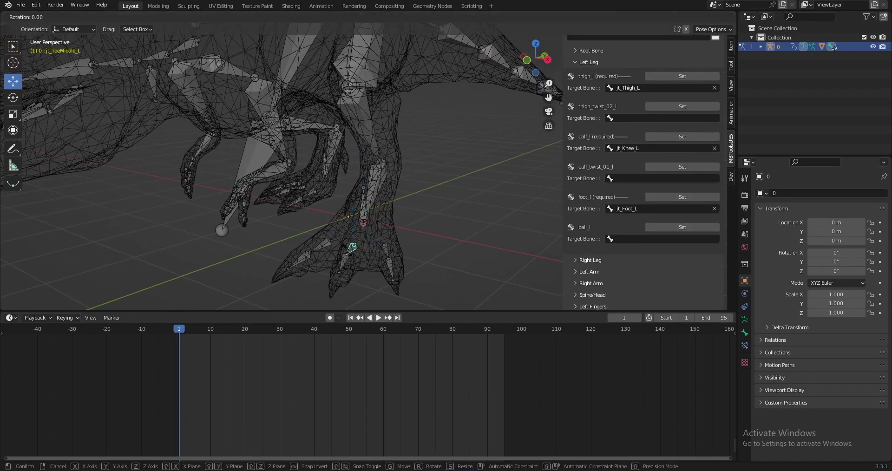
pyautogui.rightClick(335, 259)
pyautogui.moveTo(342, 255); pyautogui.dragTo(385, 255, button='middle')
pyautogui.press('r')
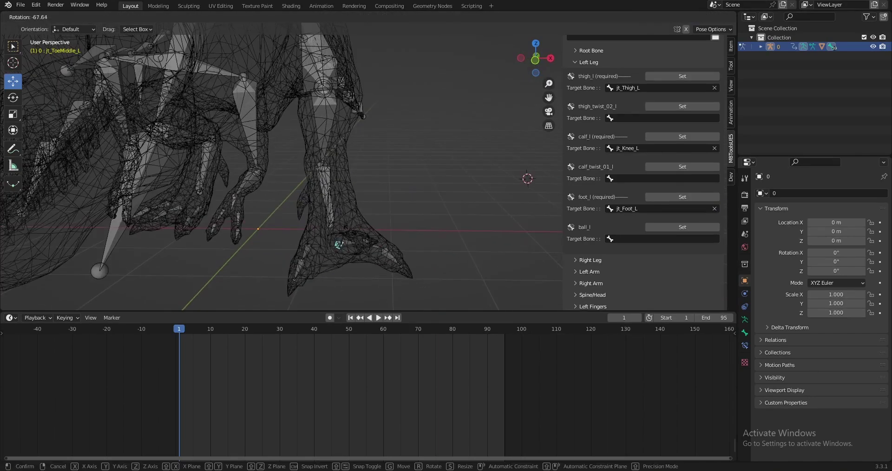
pyautogui.rightClick(340, 260)
pyautogui.press('r')
pyautogui.rightClick(366, 254)
pyautogui.moveTo(416, 223); pyautogui.dragTo(377, 225, button='middle')
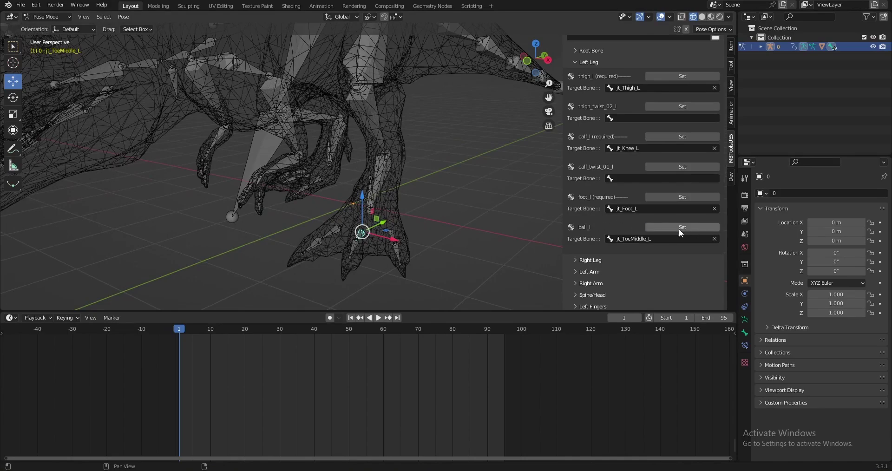
# - Open the Right Leg bone mapping and assign jt_Thigh_R as the target bone of thigh_r
pyautogui.moveTo(553, 223); pyautogui.dragTo(350, 148, button='middle')
pyautogui.rightClick(319, 105)
pyautogui.press('r')
pyautogui.press('r')
pyautogui.rightClick(378, 117)
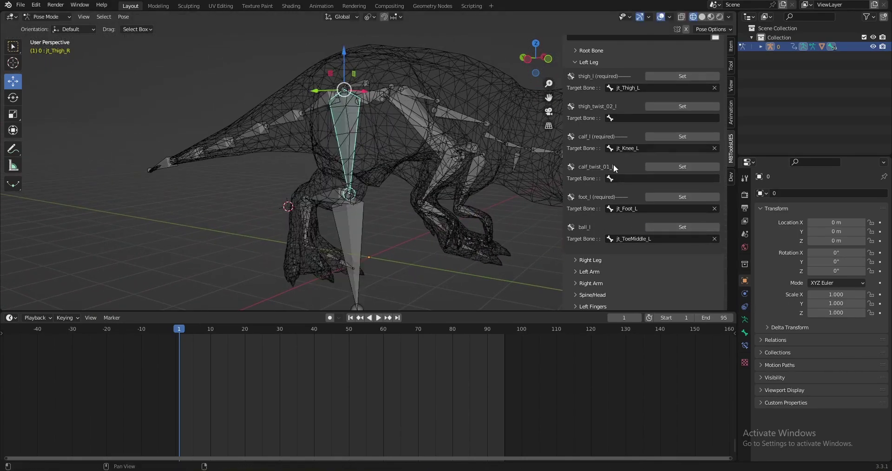
pyautogui.scroll(5, 614, 168)
pyautogui.click(588, 137)
pyautogui.click(604, 149)
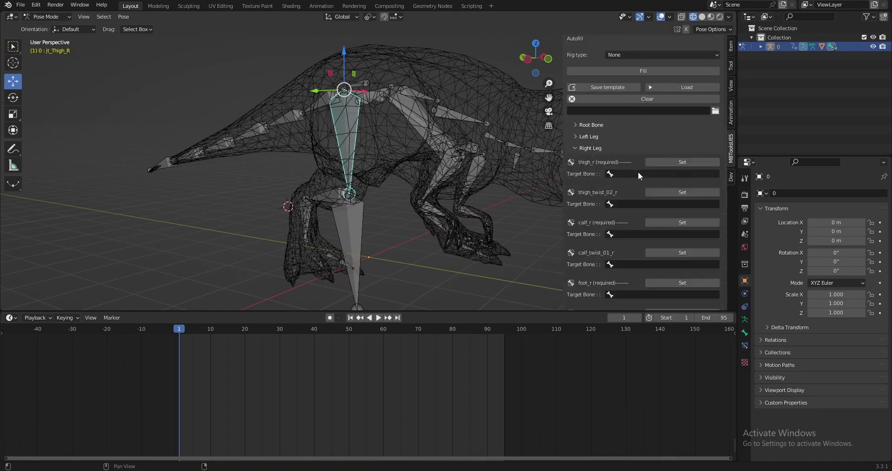
# - Assign the right knee bone jt_Knee_R as the target bone of calf_r
pyautogui.moveTo(327, 181); pyautogui.dragTo(337, 182, button='middle')
pyautogui.rightClick(330, 195)
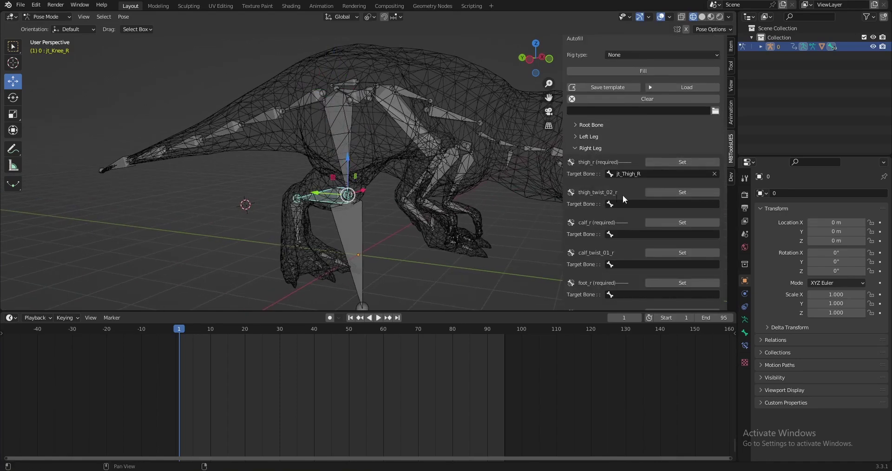
pyautogui.click(669, 224)
# - Assign jt_Foot_R as the target bone of foot_r and jt_ToeMiddle_R as that of ball_r
pyautogui.keyDown('shift'); pyautogui.moveTo(344, 229); pyautogui.dragTo(341, 182, button='middle'); pyautogui.keyUp('shift')
pyautogui.scroll(-3, 642, 252)
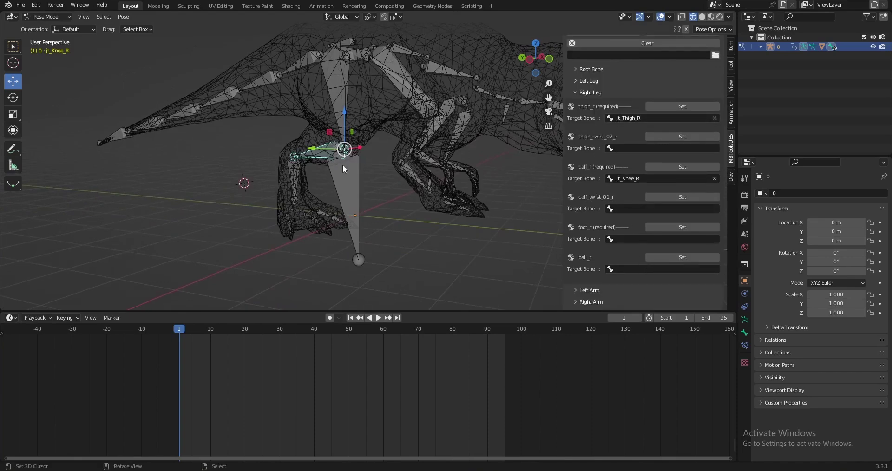
pyautogui.scroll(6, 351, 169)
pyautogui.click(272, 211)
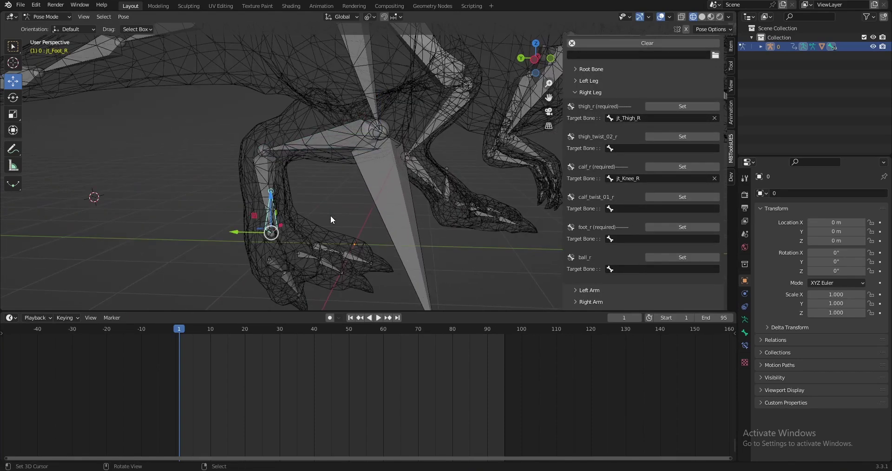
pyautogui.click(665, 227)
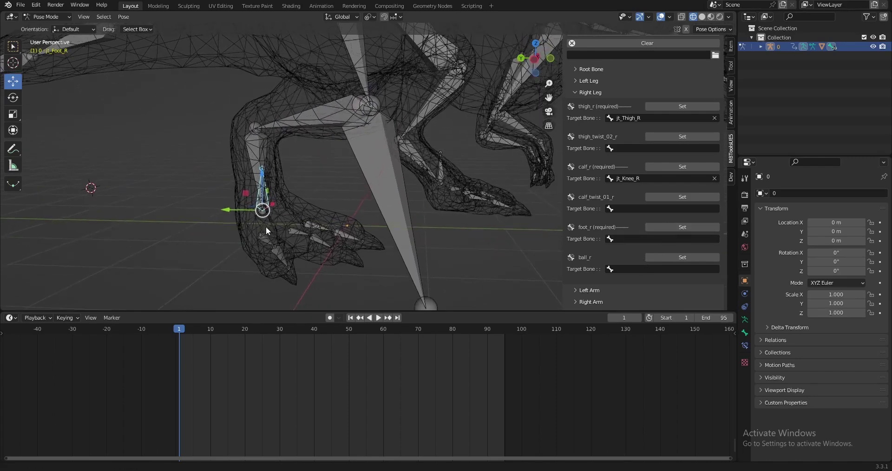
pyautogui.click(676, 228)
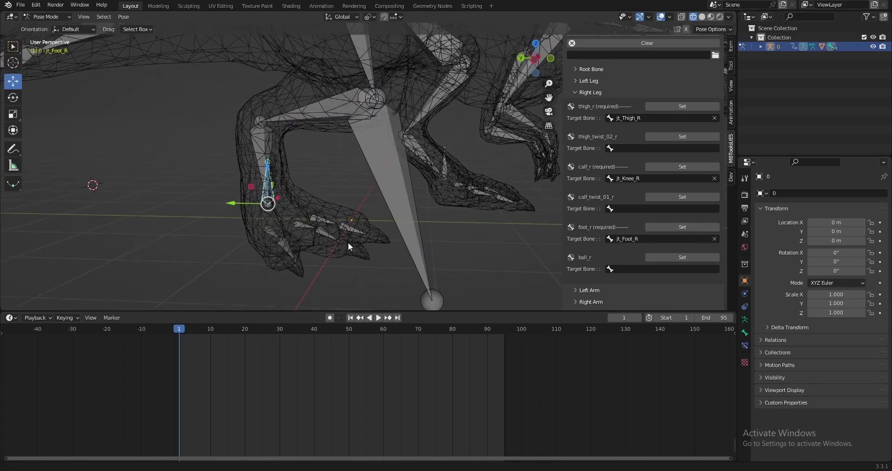
pyautogui.click(295, 217)
pyautogui.click(660, 257)
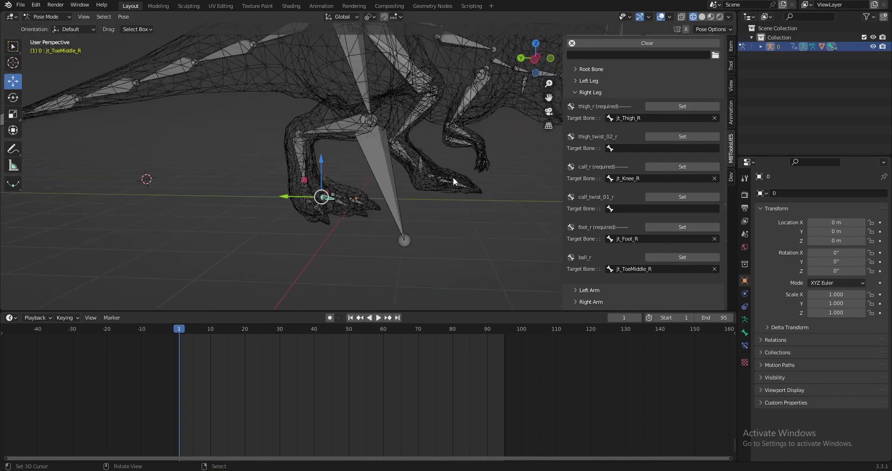
# - Switch from the Right Leg to the Left Arm bone mapping and assign jt_Clavicle_L to clavicle_l
pyautogui.click(590, 93)
pyautogui.moveTo(559, 128); pyautogui.dragTo(386, 132, button='middle')
pyautogui.click(386, 132)
pyautogui.scroll(-2, 674, 211)
pyautogui.click(594, 161)
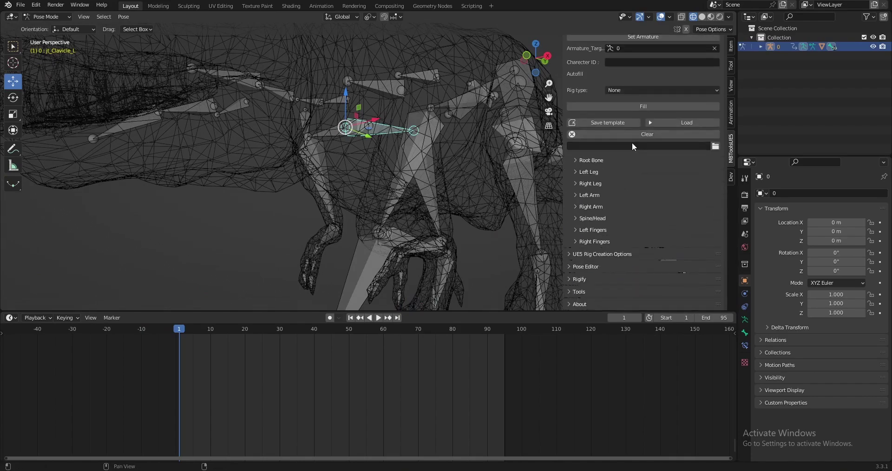
pyautogui.click(589, 195)
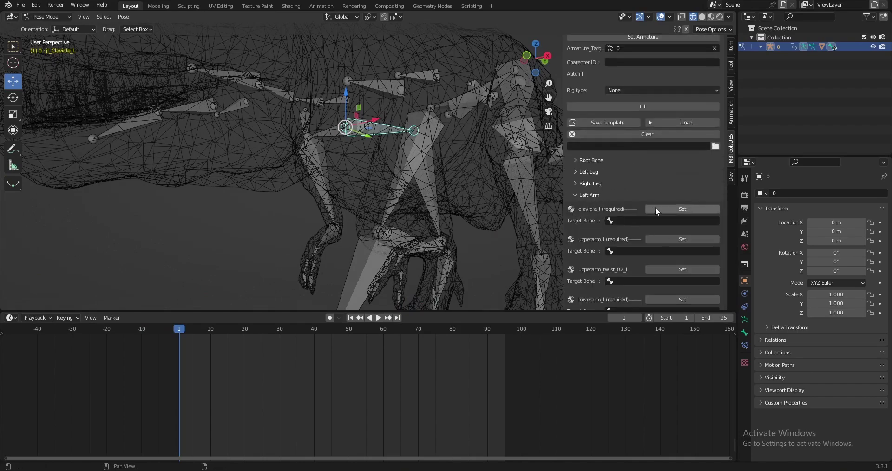
pyautogui.click(655, 207)
# - Assign the left shoulder bone jt_Shoulder_L as the target bone of upperarm_l
pyautogui.moveTo(406, 163); pyautogui.dragTo(373, 131, button='middle')
pyautogui.moveTo(306, 111); pyautogui.dragTo(378, 210, button='middle')
pyautogui.rightClick(390, 134)
pyautogui.click(659, 238)
# - Assign jt_Elbow_L as the target bone of lowerarm_l and jt_Wrist_L as that of hand_l
pyautogui.scroll(-2, 605, 235)
pyautogui.click(476, 216)
pyautogui.scroll(-3, 607, 260)
pyautogui.click(667, 208)
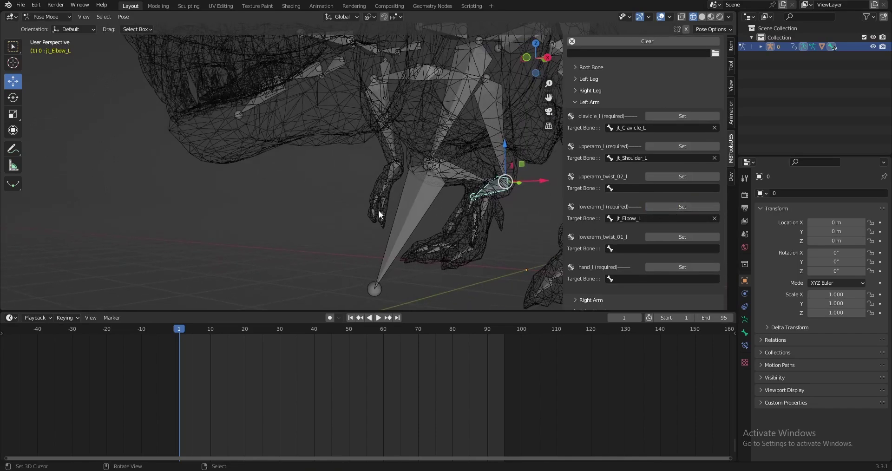
pyautogui.rightClick(475, 202)
pyautogui.moveTo(441, 203); pyautogui.dragTo(474, 204, button='middle')
pyautogui.click(673, 268)
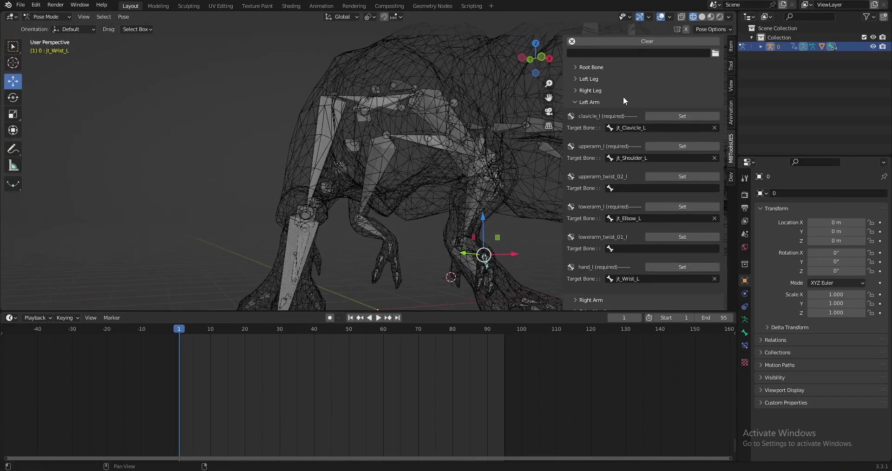
# - In the Right Arm bone mapping, assign jt_Clavicle_R to clavicle_r and jt_Shoulder_R to upperarm_r
pyautogui.click(590, 103)
pyautogui.click(595, 208)
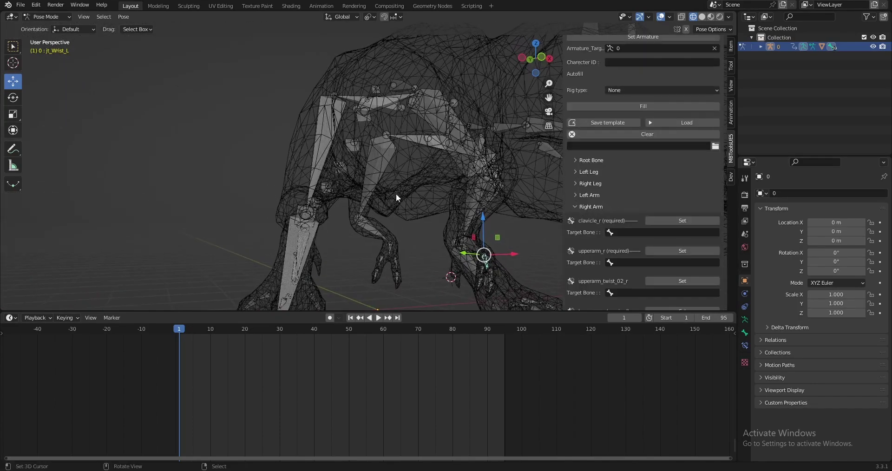
pyautogui.moveTo(396, 193); pyautogui.dragTo(398, 179, button='middle')
pyautogui.click(409, 139)
pyautogui.moveTo(408, 139); pyautogui.dragTo(646, 230, button='middle')
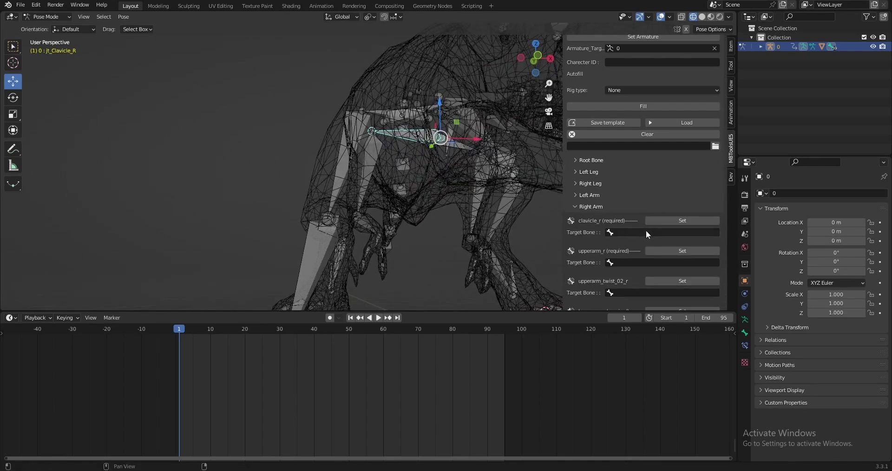
pyautogui.click(697, 220)
pyautogui.click(374, 163)
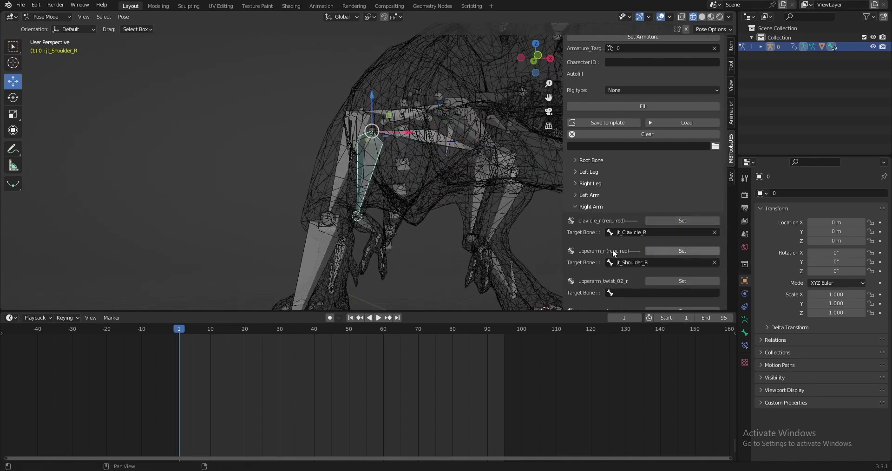
# - Assign jt_Elbow_R as the target bone of lowerarm_r and jt_Wrist_R as that of hand_r
pyautogui.moveTo(372, 210); pyautogui.dragTo(363, 198, button='middle')
pyautogui.click(363, 198)
pyautogui.scroll(-2, 669, 274)
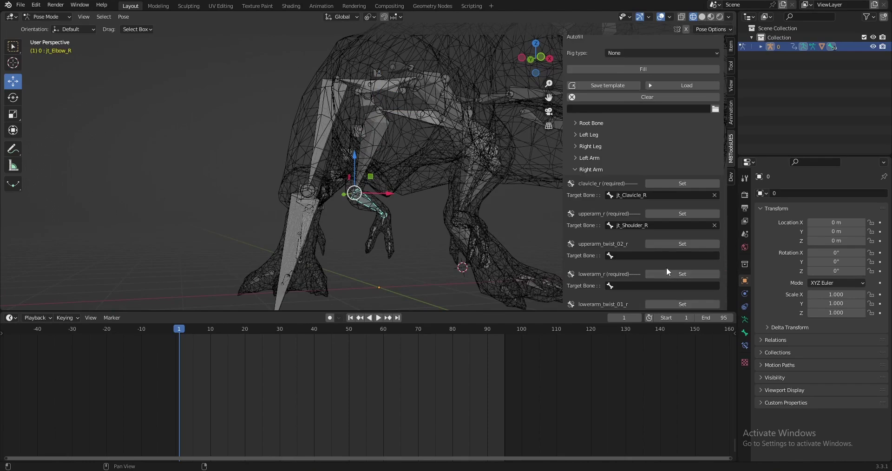
pyautogui.click(668, 238)
pyautogui.moveTo(497, 242); pyautogui.dragTo(380, 204, button='middle')
pyautogui.click(380, 205)
pyautogui.scroll(-2, 651, 257)
pyautogui.click(669, 261)
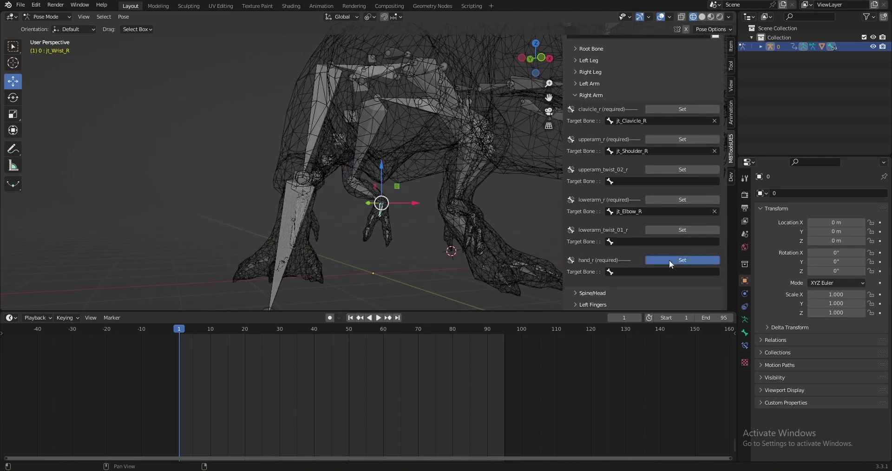
# - Switch from the Right Arm to the Spine/Head bone mapping and select the hip bone jt_Hips_C
pyautogui.click(584, 133)
pyautogui.moveTo(544, 181); pyautogui.dragTo(458, 204, button='middle')
pyautogui.click(586, 218)
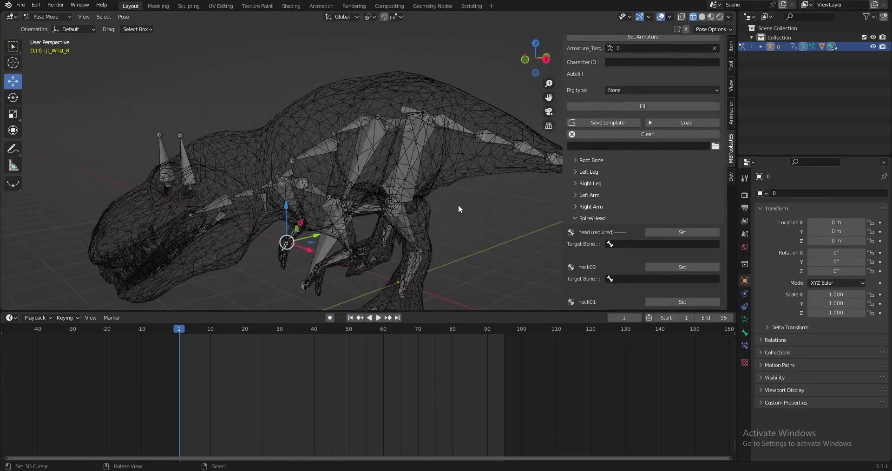
pyautogui.moveTo(394, 120); pyautogui.dragTo(362, 95, button='middle')
pyautogui.rightClick(399, 116)
# - Test-move the hip bone to check what it controls and undo each movement
pyautogui.press('g')
pyautogui.click(385, 108)
pyautogui.scroll(-2, 385, 111)
pyautogui.hotkey('ctrl', 'z')
pyautogui.moveTo(384, 139); pyautogui.dragTo(418, 107)
pyautogui.hotkey('ctrl', 'z')
# - Assign the hip bone jt_Hips_C as the target bone of Hips/Pelvis
pyautogui.scroll(-3, 654, 254)
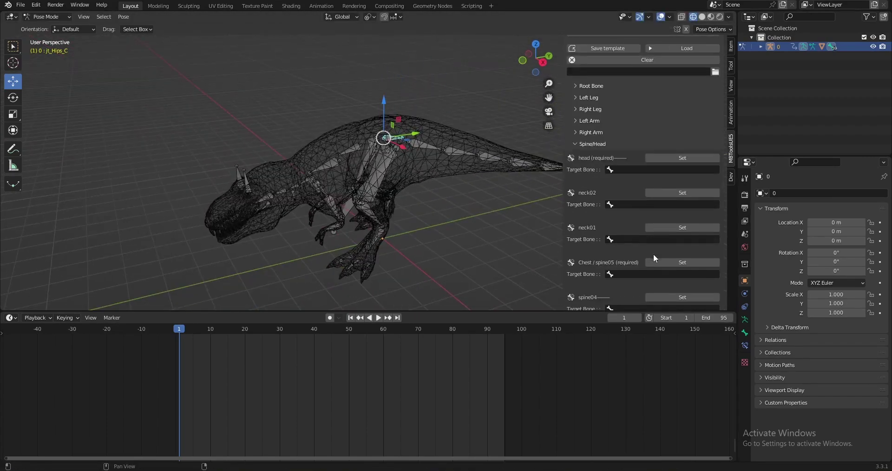
pyautogui.scroll(-8, 654, 257)
pyautogui.click(661, 195)
pyautogui.scroll(5, 353, 116)
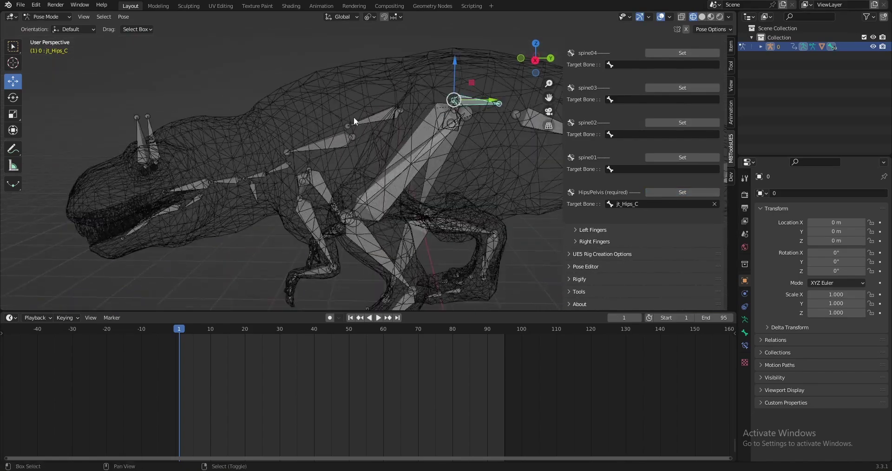
# - Assign jt_Spine1_C as the target bone of spine01 and jt_Spine2_C as that of spine02
pyautogui.moveTo(353, 117); pyautogui.dragTo(397, 172, button='middle')
pyautogui.scroll(2, 397, 172)
pyautogui.click(339, 160)
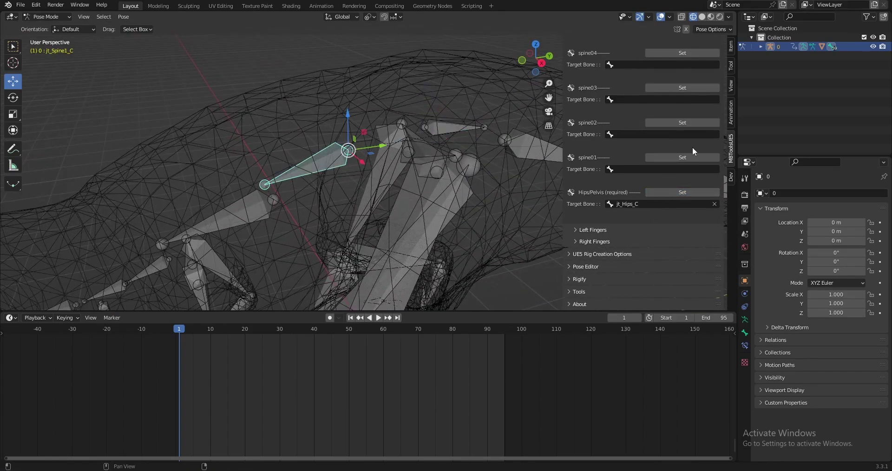
pyautogui.click(682, 159)
pyautogui.keyDown('shift'); pyautogui.moveTo(279, 210); pyautogui.dragTo(323, 187, button='middle'); pyautogui.keyUp('shift')
pyautogui.click(320, 187)
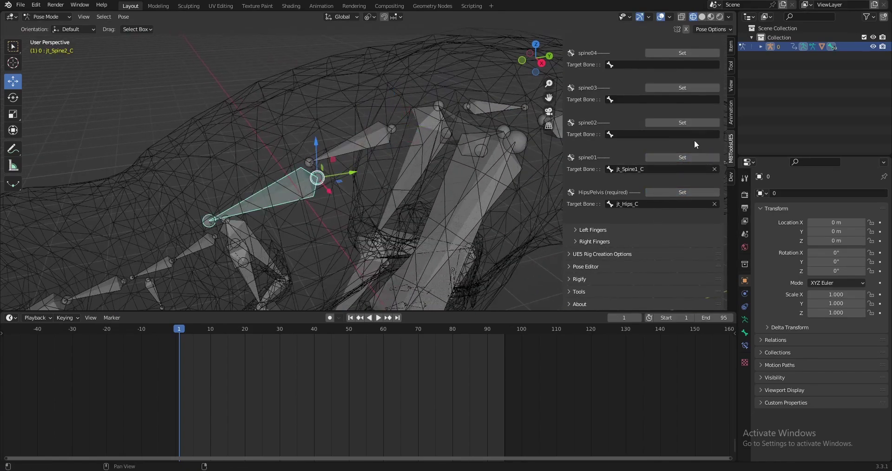
pyautogui.click(685, 122)
# - Assign the first neck bone jt_Neck1_C as the target bone of Chest / spine05
pyautogui.scroll(-2, 225, 177)
pyautogui.moveTo(225, 177); pyautogui.dragTo(235, 166, button='middle')
pyautogui.keyDown('shift'); pyautogui.moveTo(235, 167); pyautogui.dragTo(282, 144, button='middle'); pyautogui.keyUp('shift')
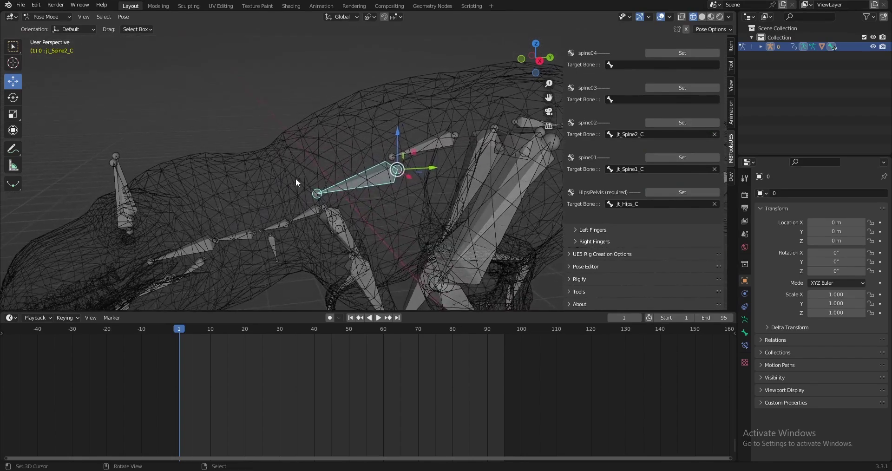
pyautogui.click(302, 207)
pyautogui.scroll(5, 658, 127)
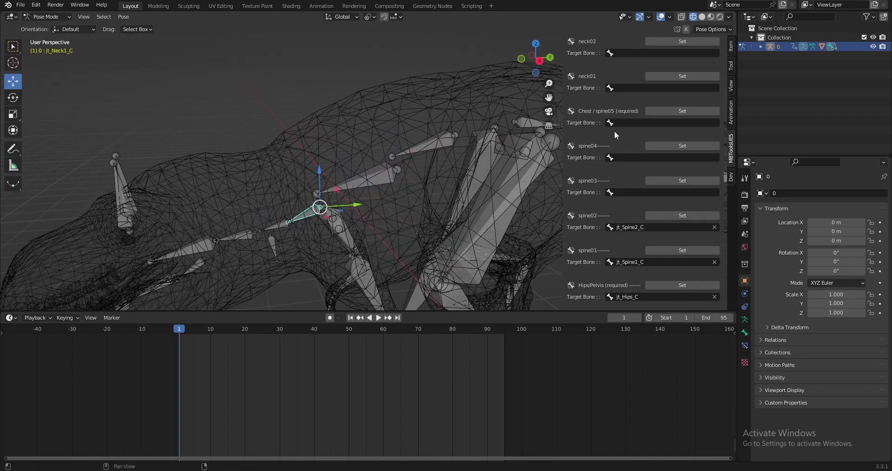
pyautogui.click(679, 112)
# - Assign jt_Neck2_C as the target bone of neck01 and jt_Neck3_C as that of neck02
pyautogui.keyDown('shift'); pyautogui.moveTo(324, 212); pyautogui.dragTo(357, 206, button='middle'); pyautogui.keyUp('shift')
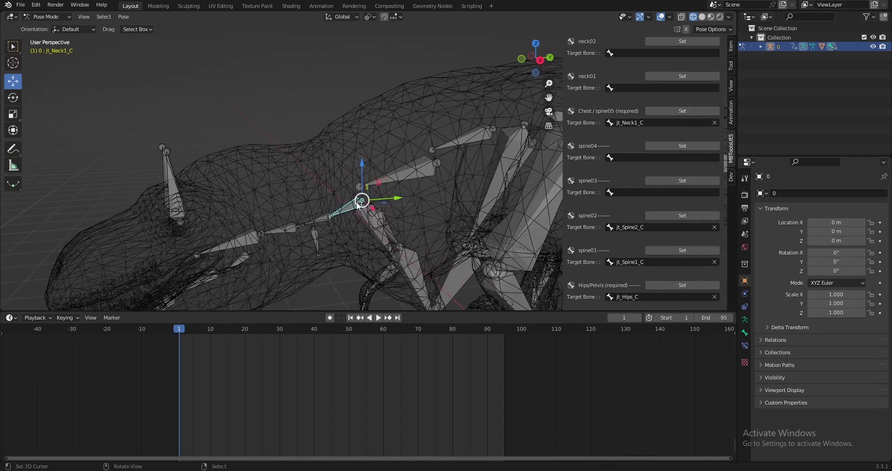
pyautogui.click(319, 221)
pyautogui.scroll(5, 604, 102)
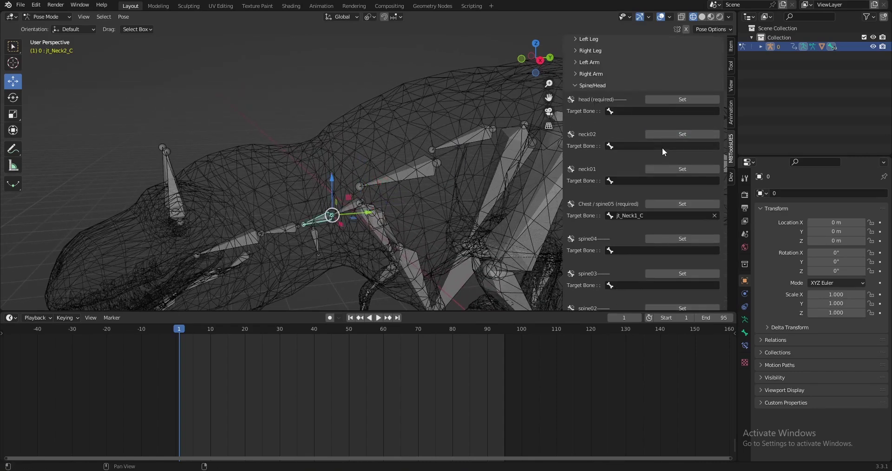
pyautogui.click(669, 169)
pyautogui.keyDown('shift'); pyautogui.moveTo(279, 268); pyautogui.dragTo(277, 234, button='middle'); pyautogui.keyUp('shift')
pyautogui.click(277, 199)
pyautogui.scroll(3, 602, 144)
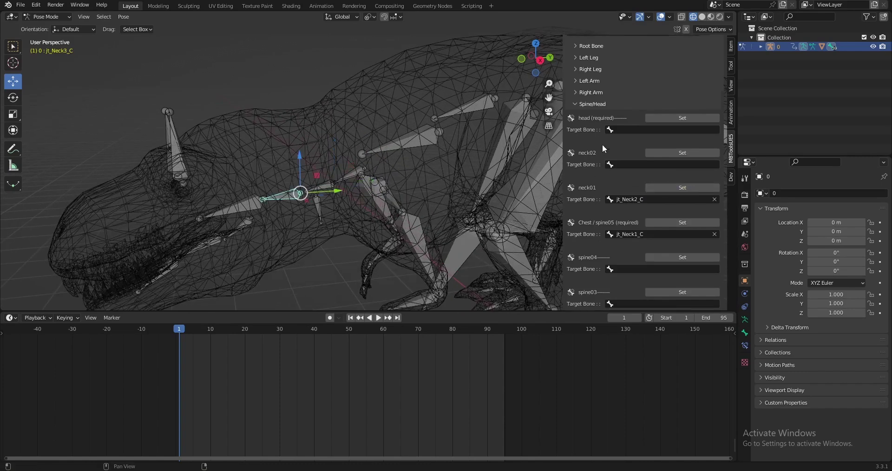
pyautogui.click(662, 171)
# - Assign jt_Head_C as the target bone of head and collapse the Spine/Head bone mapping
pyautogui.click(257, 213)
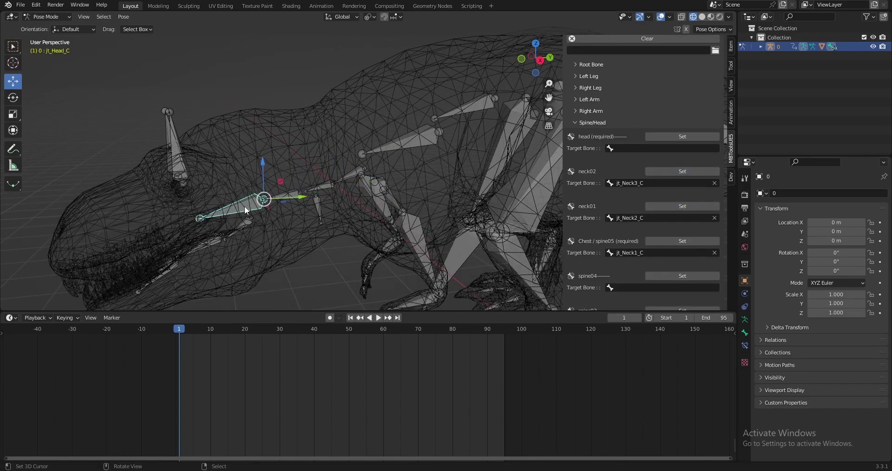
pyautogui.click(689, 138)
pyautogui.scroll(-3, 304, 178)
pyautogui.scroll(-1, 305, 178)
pyautogui.scroll(2, 631, 146)
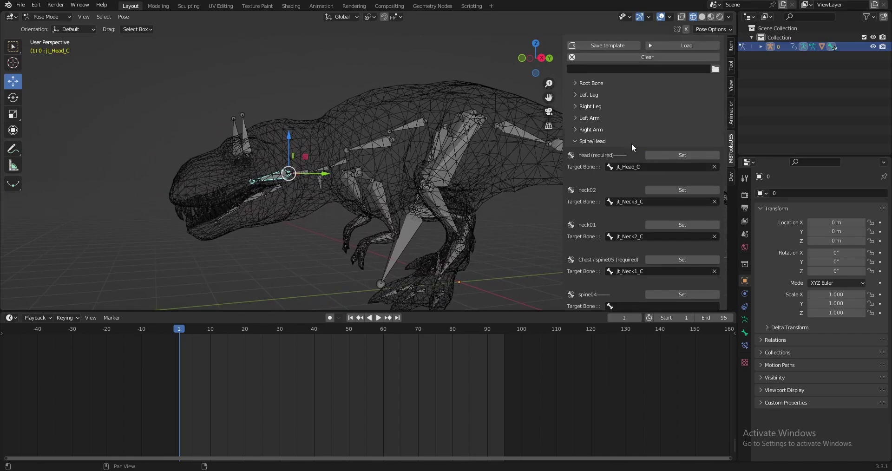
pyautogui.click(595, 142)
# - Switch the armature to Object Mode and briefly play its animation
pyautogui.keyDown('shift'); pyautogui.moveTo(395, 207); pyautogui.dragTo(499, 150, button='middle'); pyautogui.keyUp('shift')
pyautogui.hotkey('ctrl', 'Tab')
pyautogui.scroll(-1, 383, 152)
pyautogui.press('space')
pyautogui.press('space')
# - Run the add-on's error check on the dinosaur armature's bone mapping
pyautogui.scroll(5, 603, 171)
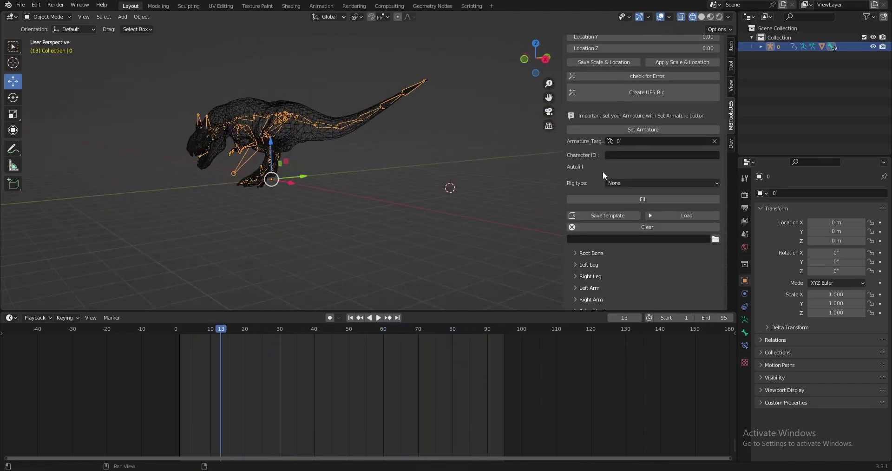
pyautogui.scroll(2, 554, 109)
pyautogui.scroll(-2, 397, 157)
pyautogui.keyDown('shift'); pyautogui.moveTo(397, 157); pyautogui.dragTo(433, 165, button='middle'); pyautogui.keyUp('shift')
pyautogui.scroll(2, 614, 116)
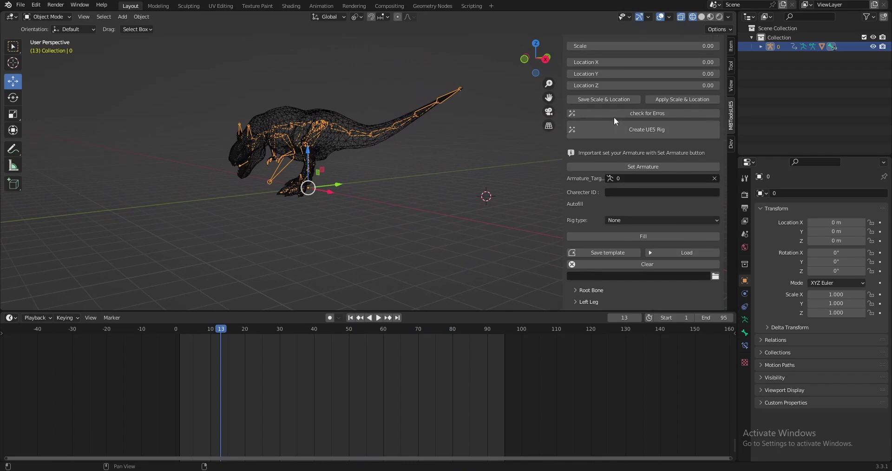
pyautogui.click(618, 114)
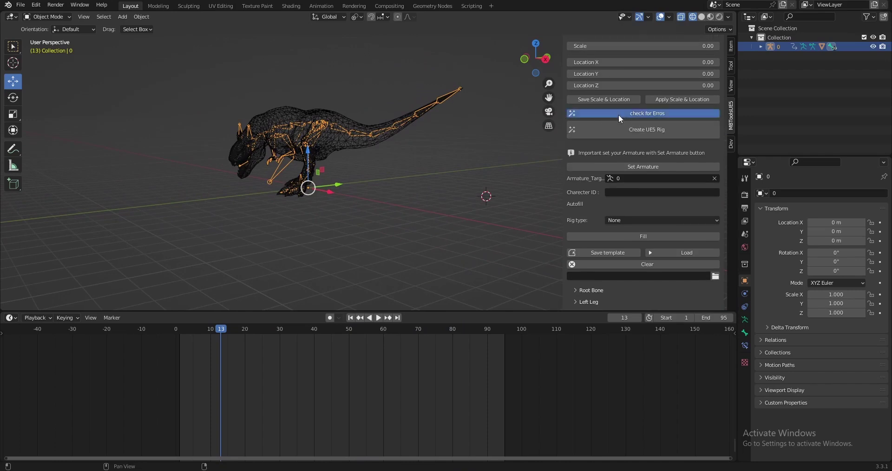
pyautogui.moveTo(322, 220); pyautogui.dragTo(330, 220, button='middle')
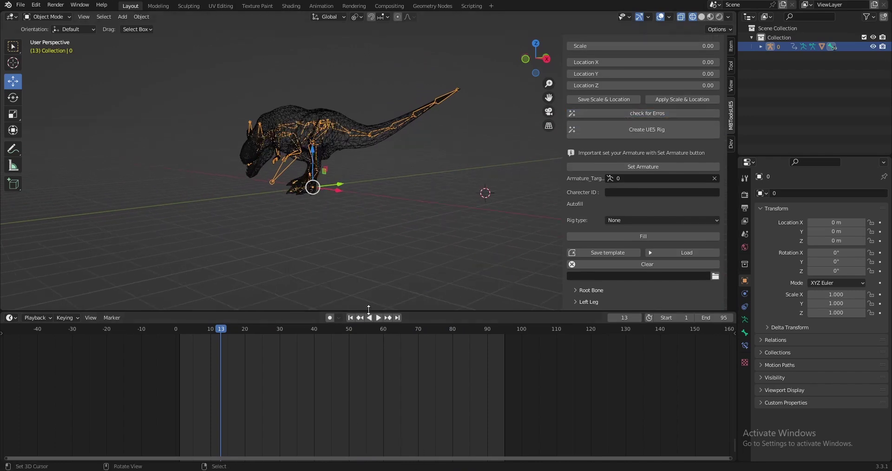
# - Return to frame 1, start setting the character scale to UE5 and scale the dinosaur up to about 22.56
pyautogui.click(351, 317)
pyautogui.keyDown('shift'); pyautogui.moveTo(348, 179); pyautogui.dragTo(385, 214, button='middle'); pyautogui.keyUp('shift')
pyautogui.scroll(1, 385, 214)
pyautogui.scroll(3, 646, 100)
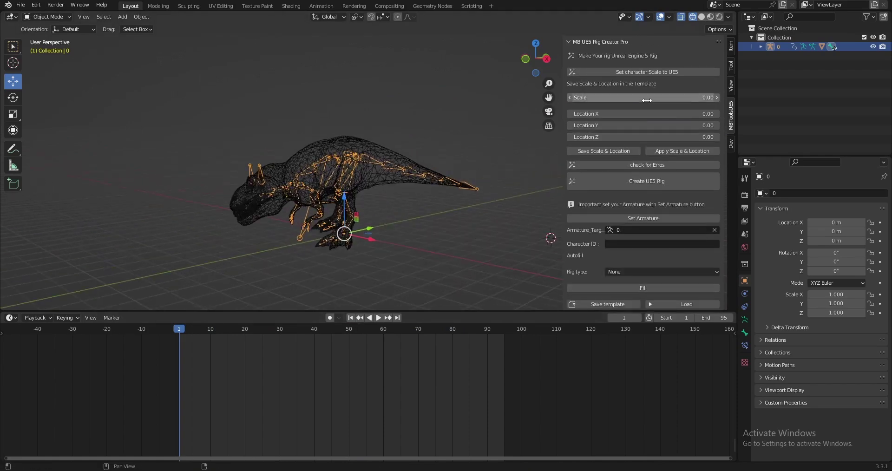
pyautogui.click(643, 74)
pyautogui.click(641, 87)
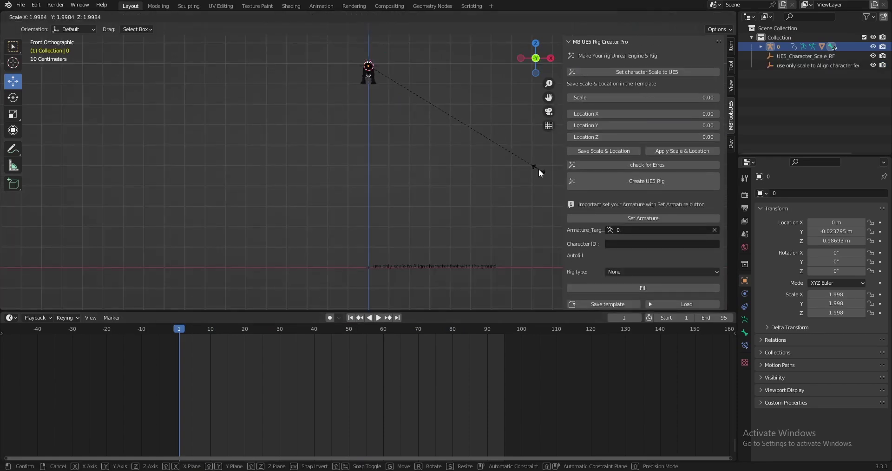
pyautogui.click(487, 218)
# - Play the scaled dinosaur's animation, inspect it from several sides and return to frame 1
pyautogui.press('space')
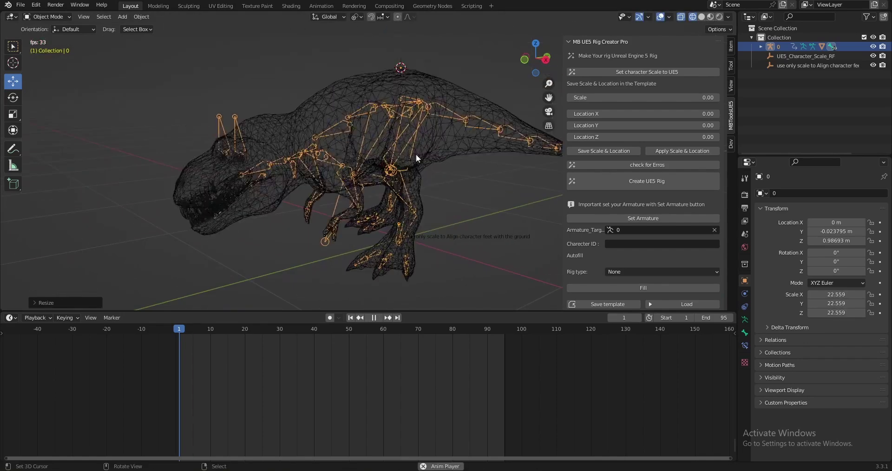
pyautogui.moveTo(371, 120)
pyautogui.mouseDown(button='middle')
pyautogui.moveTo(344, 130)
pyautogui.moveTo(368, 132)
pyautogui.mouseUp(button='middle')
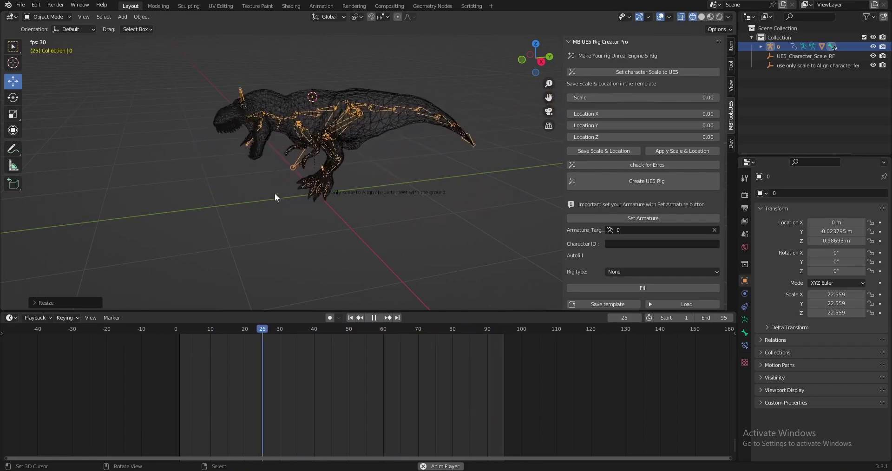
pyautogui.moveTo(325, 204); pyautogui.dragTo(375, 177, button='middle')
pyautogui.scroll(1, 314, 205)
pyautogui.press('Escape')
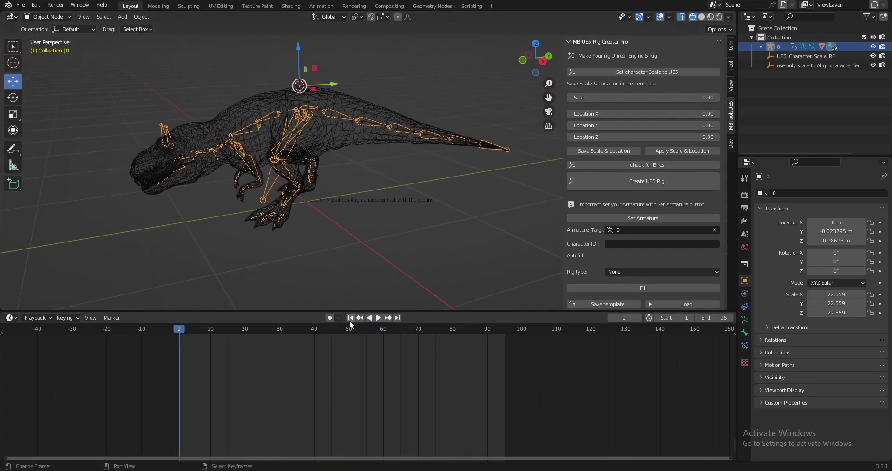
# - Add an animation root bone to the armature, aligned to the UE5 root bone, with Fix Hips on the X, Y and Z axes
pyautogui.scroll(-10, 659, 263)
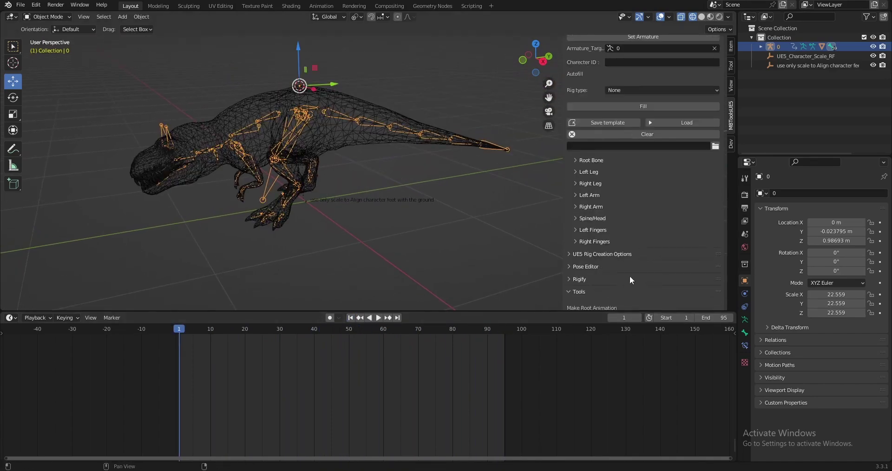
pyautogui.scroll(-5, 630, 276)
pyautogui.keyDown('shift'); pyautogui.moveTo(408, 225); pyautogui.dragTo(459, 214, button='middle'); pyautogui.keyUp('shift')
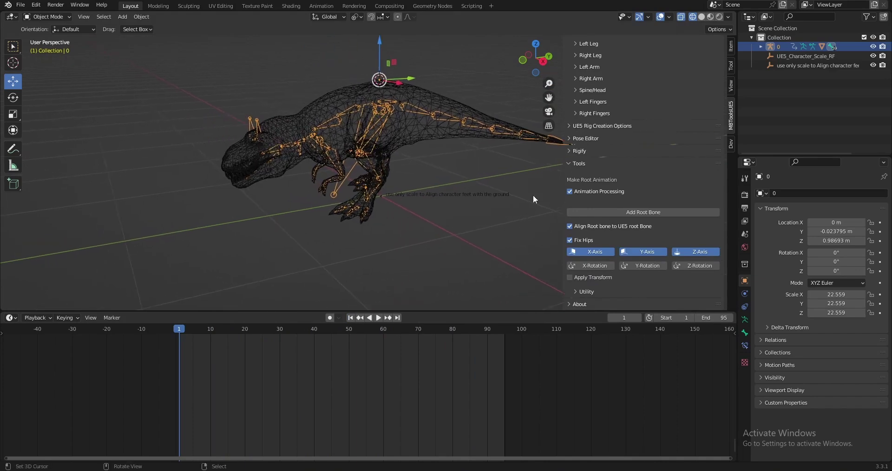
pyautogui.moveTo(533, 194)
pyautogui.keyDown('shift'); pyautogui.mouseDown(button='middle')
pyautogui.moveTo(348, 190)
pyautogui.moveTo(547, 196)
pyautogui.mouseUp(button='middle'); pyautogui.keyUp('shift')
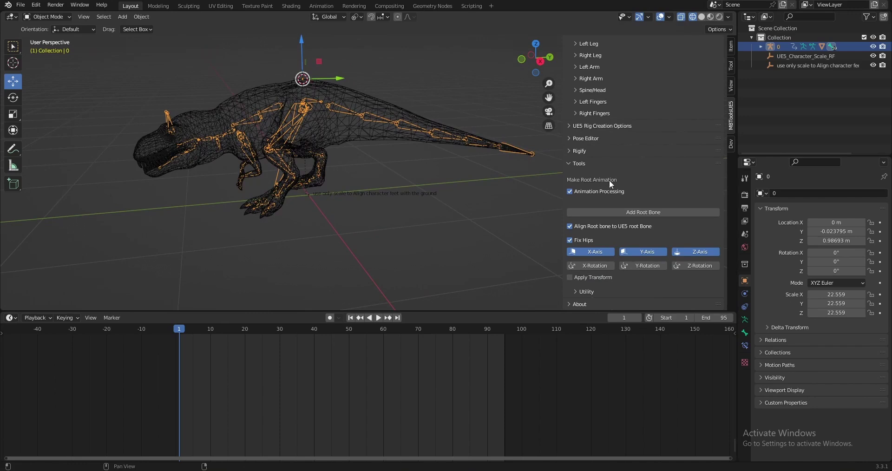
pyautogui.keyDown('shift'); pyautogui.moveTo(337, 192); pyautogui.dragTo(366, 191, button='middle'); pyautogui.keyUp('shift')
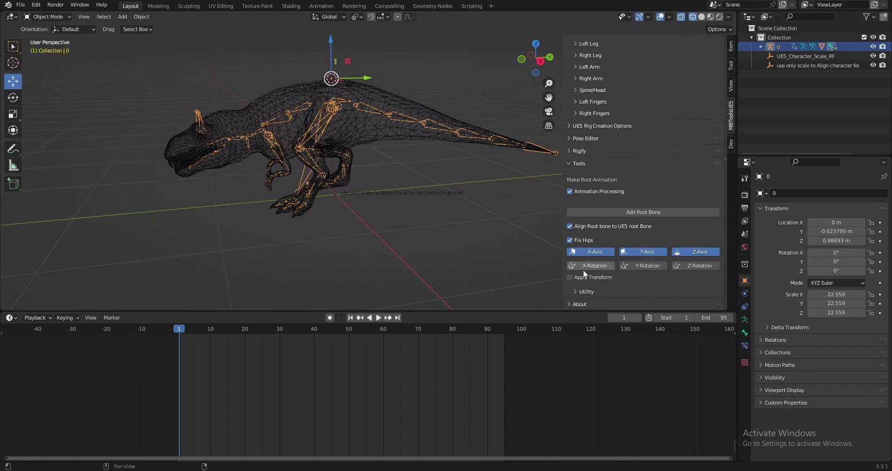
pyautogui.moveTo(434, 228); pyautogui.dragTo(549, 243, button='middle')
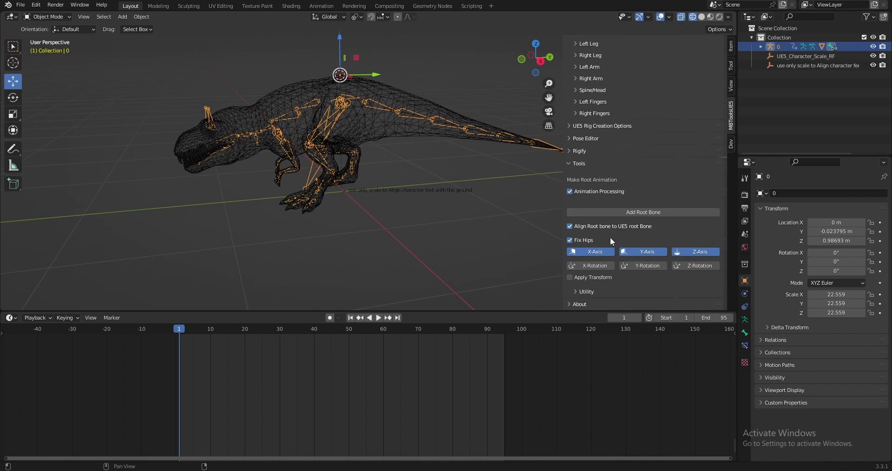
pyautogui.moveTo(346, 222); pyautogui.dragTo(328, 207, button='middle')
pyautogui.press('space')
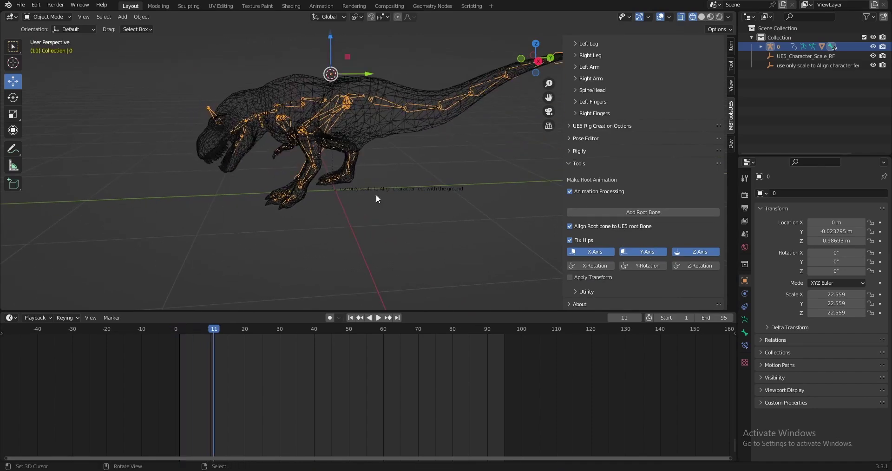
pyautogui.click(576, 211)
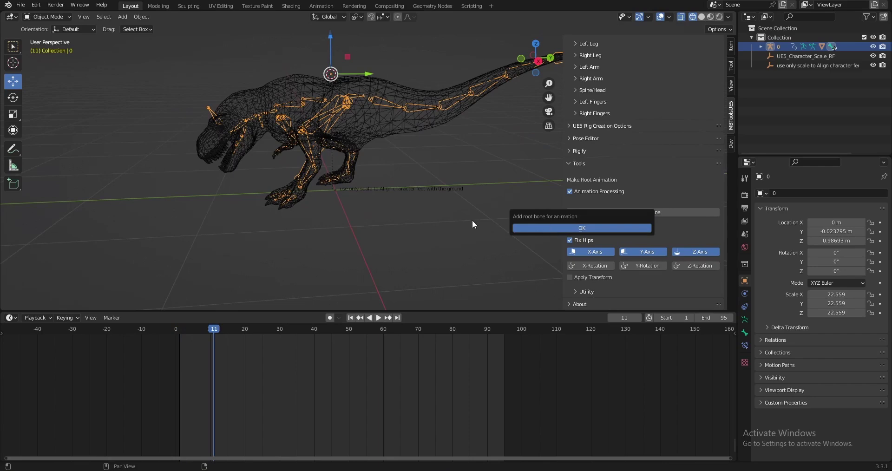
pyautogui.press('Return')
# - Play the animation to inspect the added root bone's motion and return to frame 1
pyautogui.press('space')
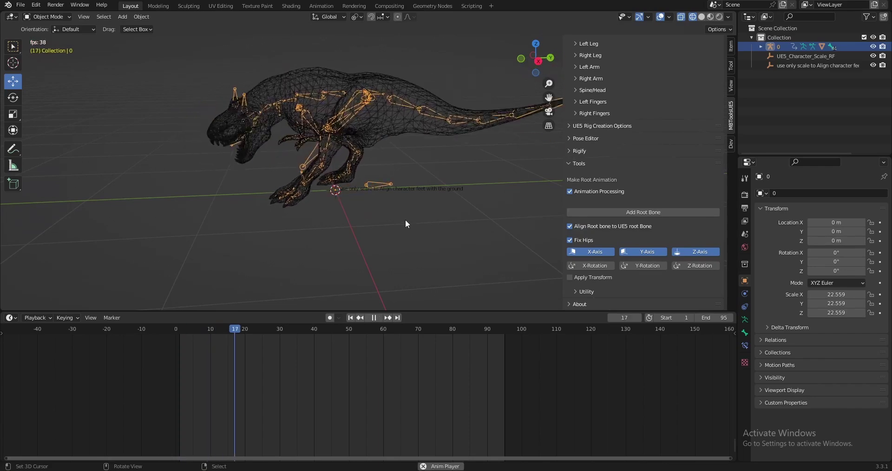
pyautogui.moveTo(373, 221); pyautogui.dragTo(469, 219, button='middle')
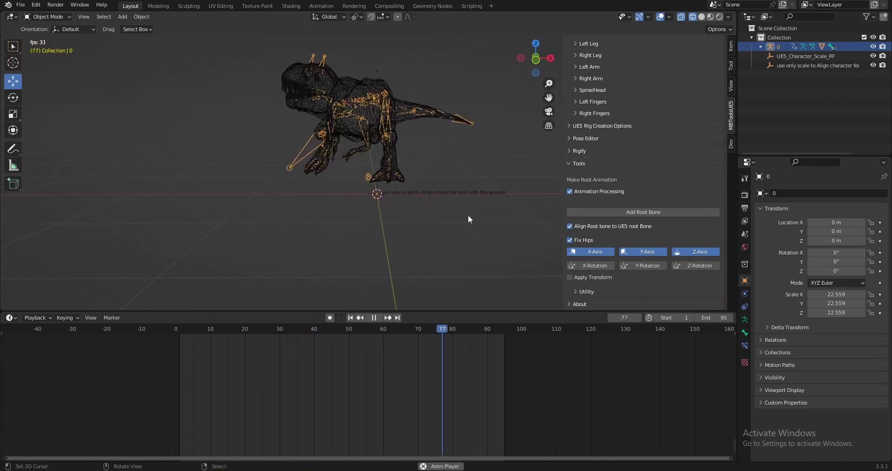
pyautogui.moveTo(465, 213); pyautogui.dragTo(337, 215, button='middle')
pyautogui.press('space')
pyautogui.click(359, 319)
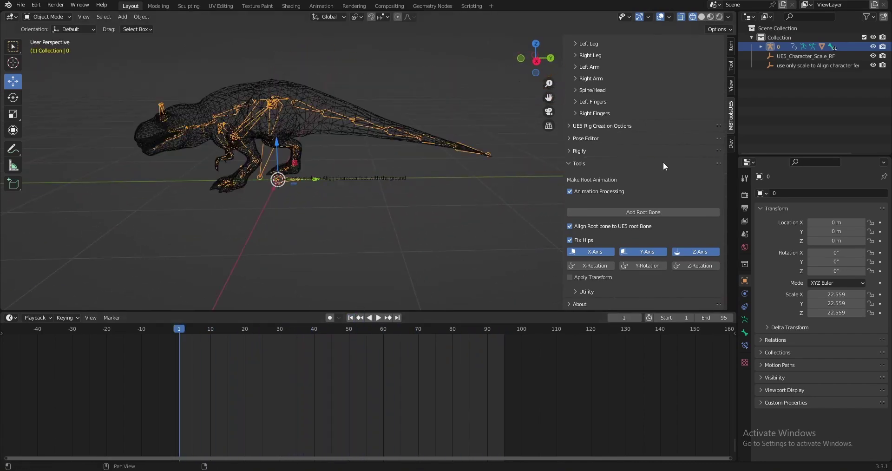
# - Expand the Root Bone mapping and assign root as its target bone
pyautogui.scroll(9, 664, 160)
pyautogui.click(600, 202)
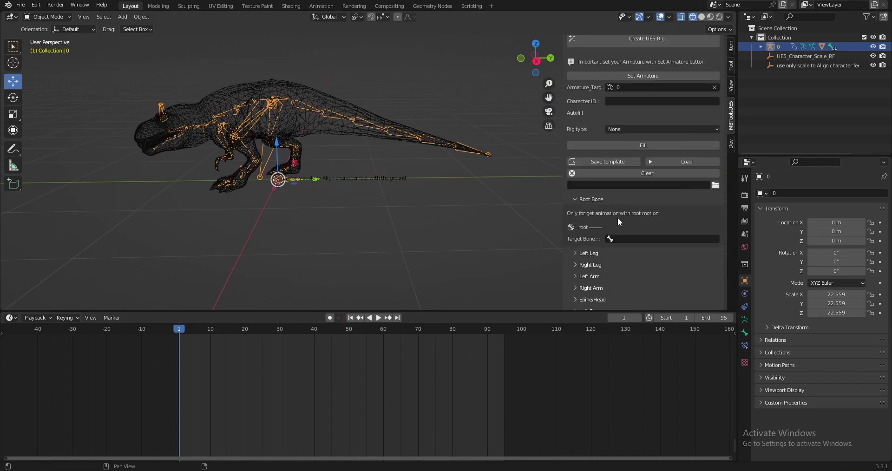
pyautogui.click(618, 238)
pyautogui.click(624, 250)
# - Preview the animation with the root bone assigned and go back to frame 1
pyautogui.scroll(-3, 348, 174)
pyautogui.moveTo(348, 170); pyautogui.dragTo(381, 169, button='middle')
pyautogui.press('space')
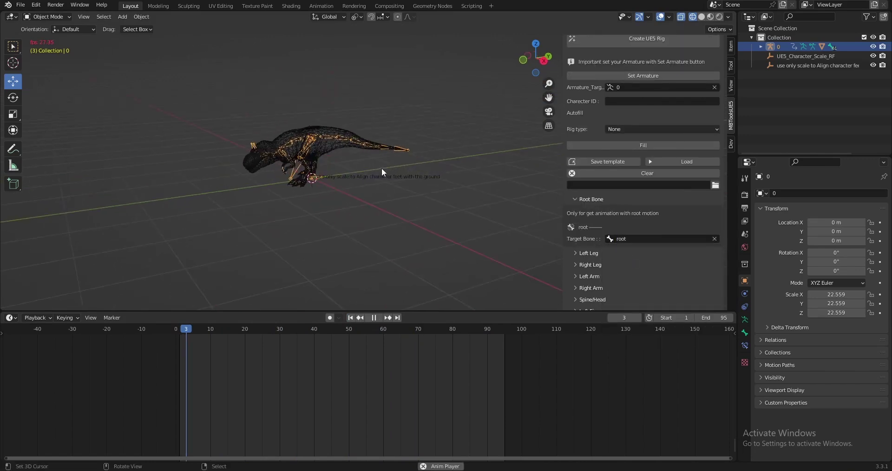
pyautogui.press('space')
pyautogui.click(351, 317)
pyautogui.scroll(1, 378, 186)
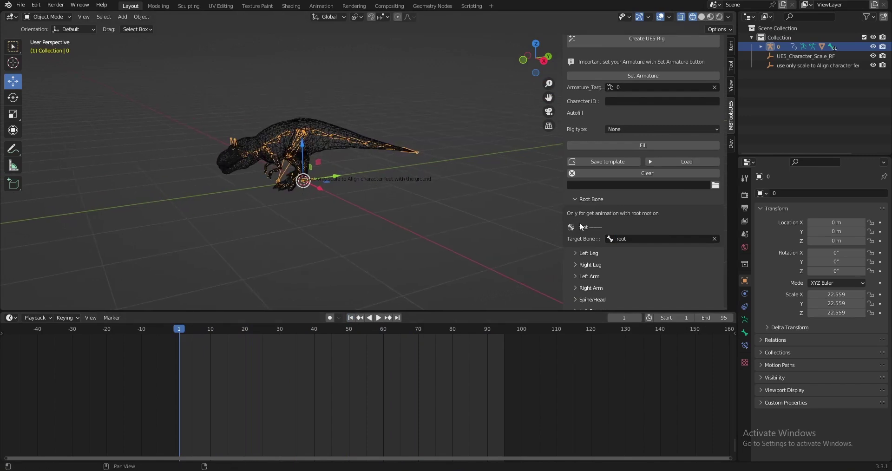
# - Collapse the Root Bone and Tools sections and expand the Pose Editor's Advanced Pose Matching Options
pyautogui.click(588, 199)
pyautogui.scroll(-8, 604, 250)
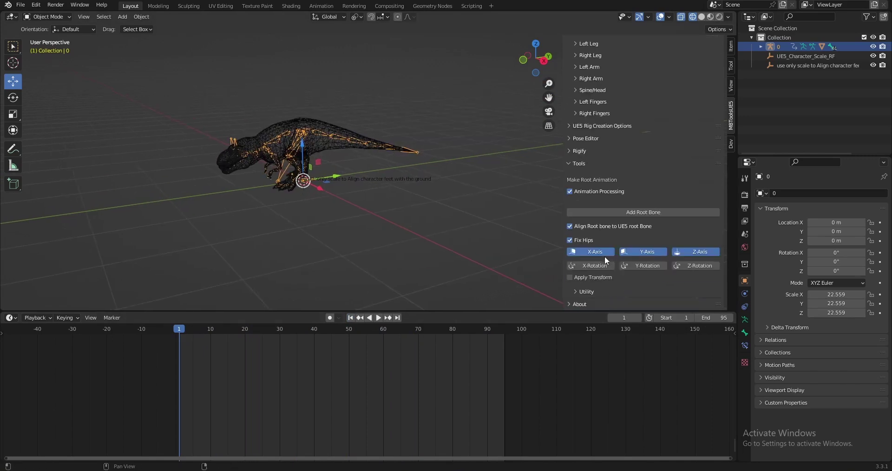
pyautogui.click(572, 164)
pyautogui.keyDown('shift'); pyautogui.moveTo(556, 250); pyautogui.dragTo(560, 233, button='middle'); pyautogui.keyUp('shift')
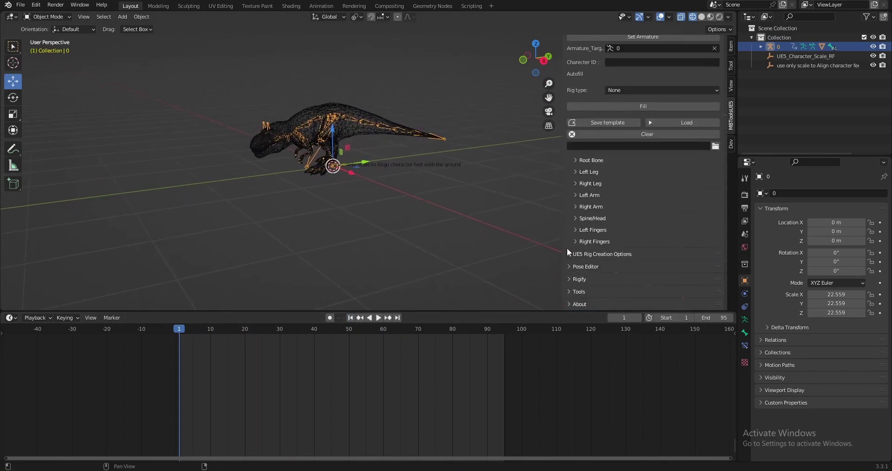
pyautogui.click(585, 267)
pyautogui.scroll(-5, 634, 274)
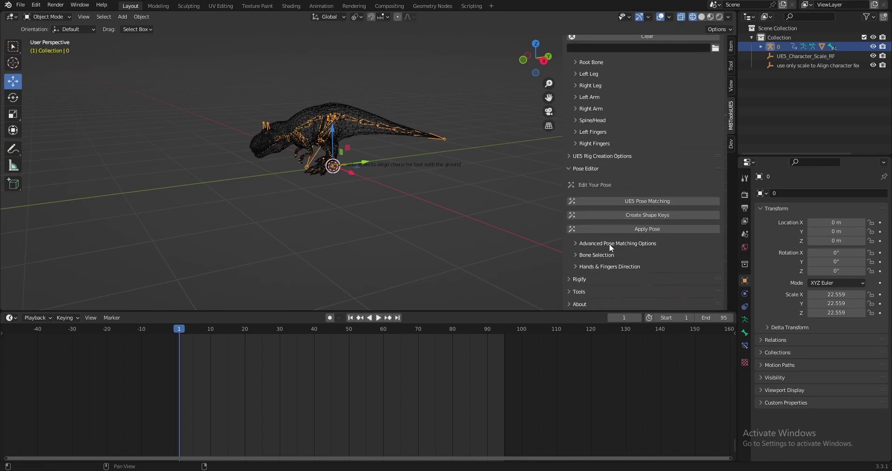
pyautogui.click(608, 243)
pyautogui.scroll(2, 356, 183)
pyautogui.scroll(2, 355, 183)
pyautogui.scroll(-3, 609, 261)
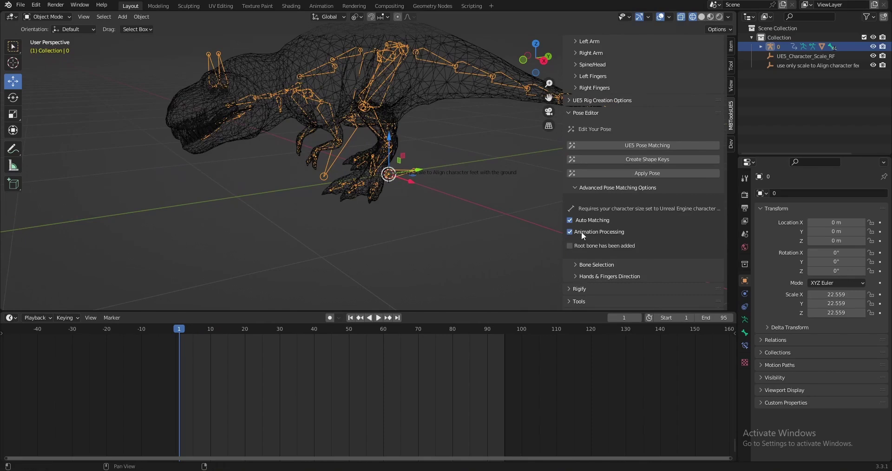
# - Run UE5 Pose Matching on the dinosaur armature with Auto Matching and Animation Processing enabled
pyautogui.moveTo(441, 149); pyautogui.dragTo(556, 149, button='middle')
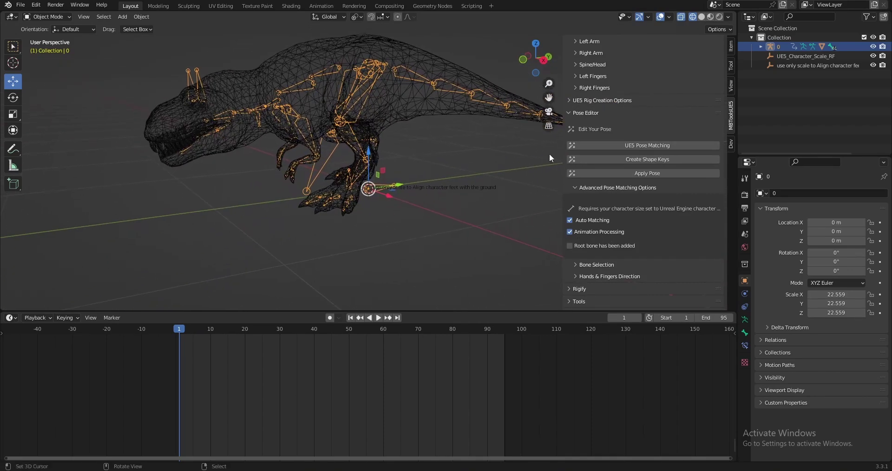
pyautogui.click(619, 147)
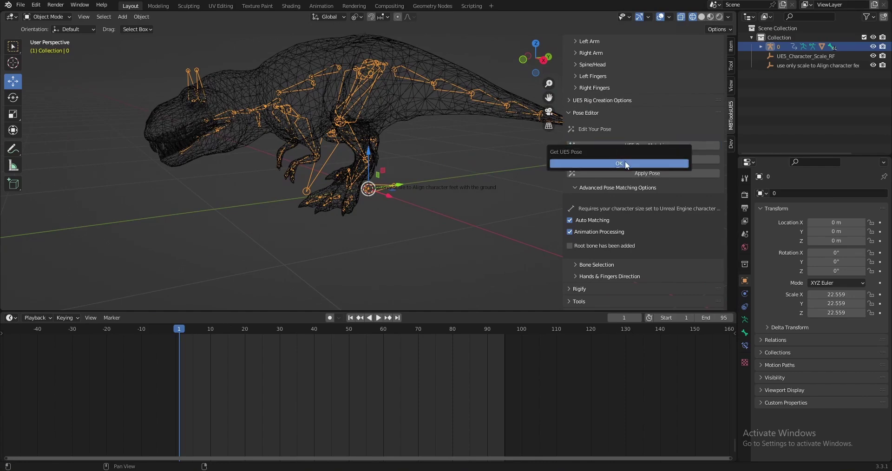
pyautogui.press('Return')
# - Check the matched dinosaur pose from several angles and apply the pose
pyautogui.moveTo(401, 164); pyautogui.dragTo(446, 157, button='middle')
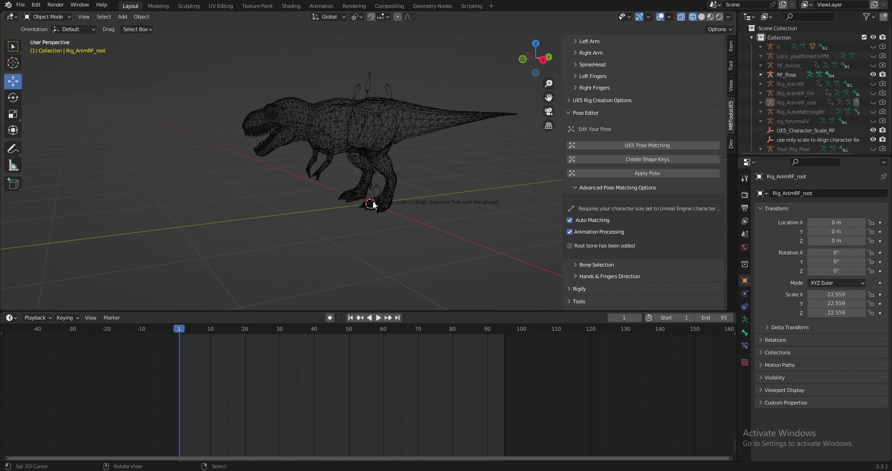
pyautogui.moveTo(426, 192); pyautogui.dragTo(401, 209, button='middle')
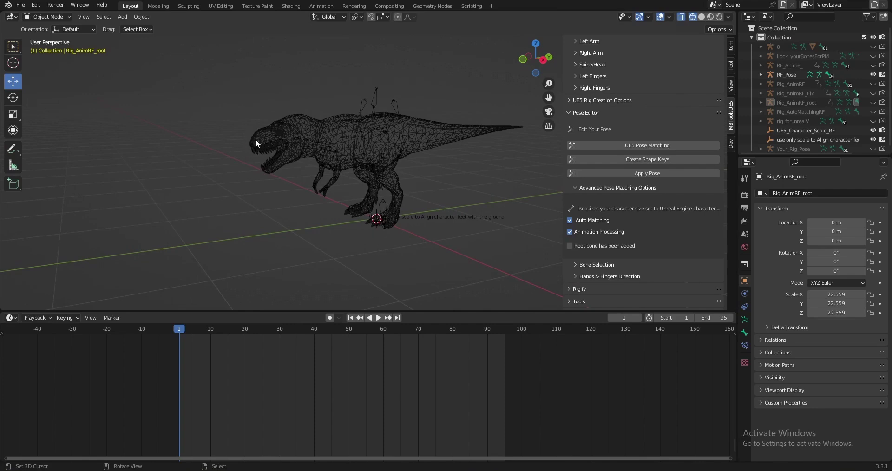
pyautogui.moveTo(391, 160); pyautogui.dragTo(392, 116, button='middle')
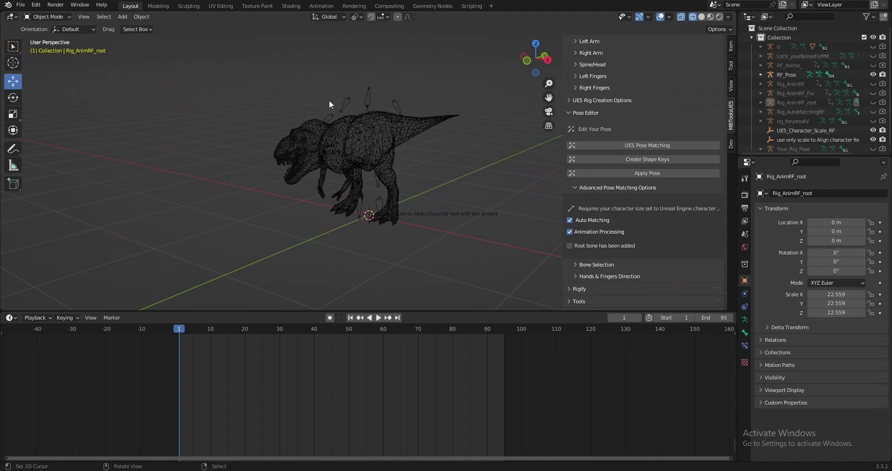
pyautogui.moveTo(329, 104); pyautogui.dragTo(290, 125, button='middle')
pyautogui.moveTo(391, 109); pyautogui.dragTo(408, 120, button='middle')
pyautogui.click(661, 176)
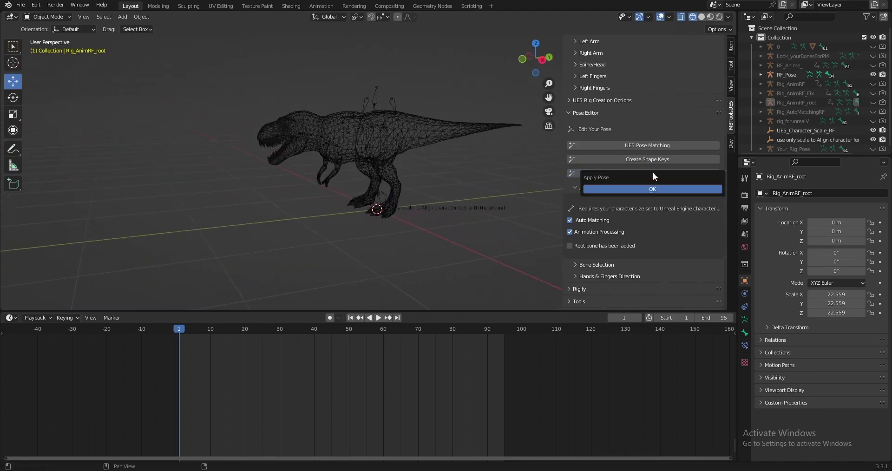
pyautogui.click(651, 189)
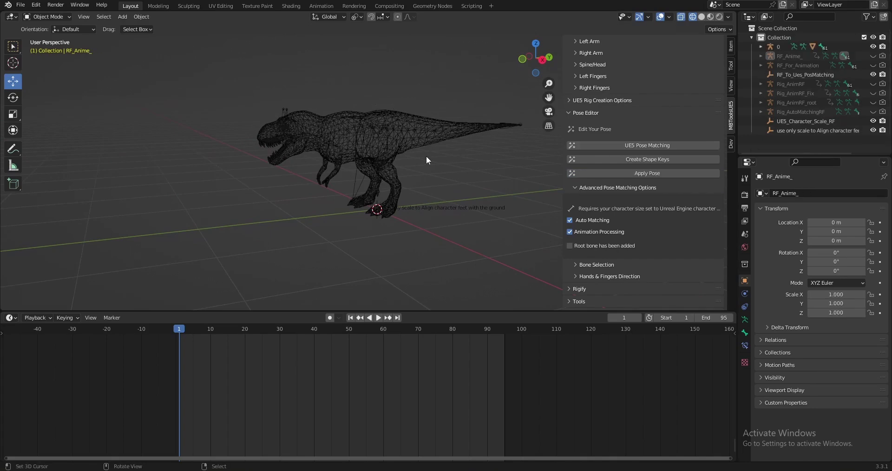
# - Expand the UE5 Rig Creation Options and create the UE5 rig with Get the animation and Remove All unused actions enabled
pyautogui.moveTo(425, 156); pyautogui.dragTo(494, 160, button='middle')
pyautogui.scroll(10, 635, 130)
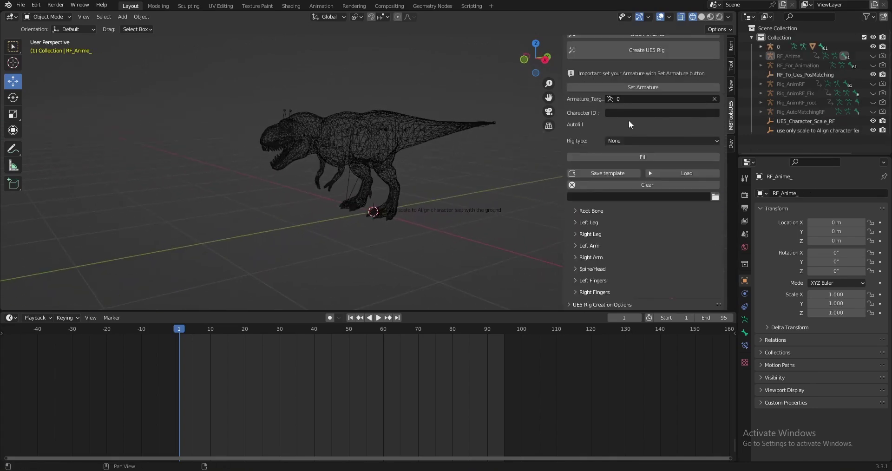
pyautogui.scroll(4, 628, 116)
pyautogui.scroll(-8, 603, 239)
pyautogui.scroll(1, 599, 252)
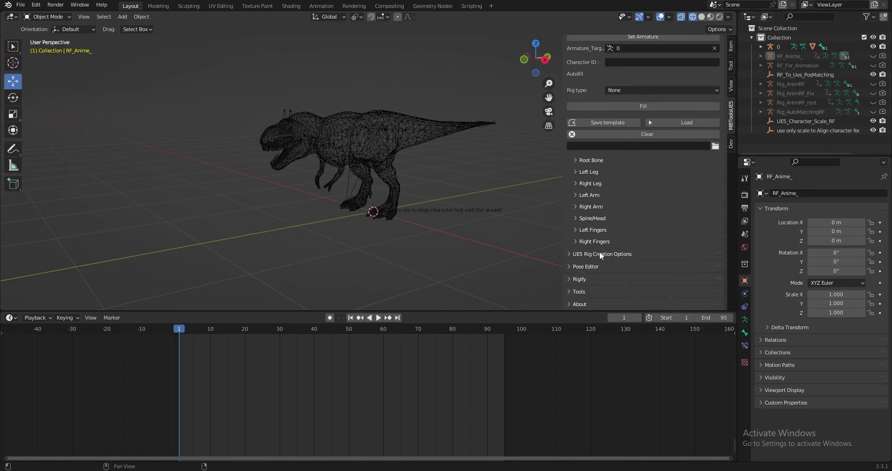
pyautogui.click(599, 254)
pyautogui.scroll(-4, 650, 255)
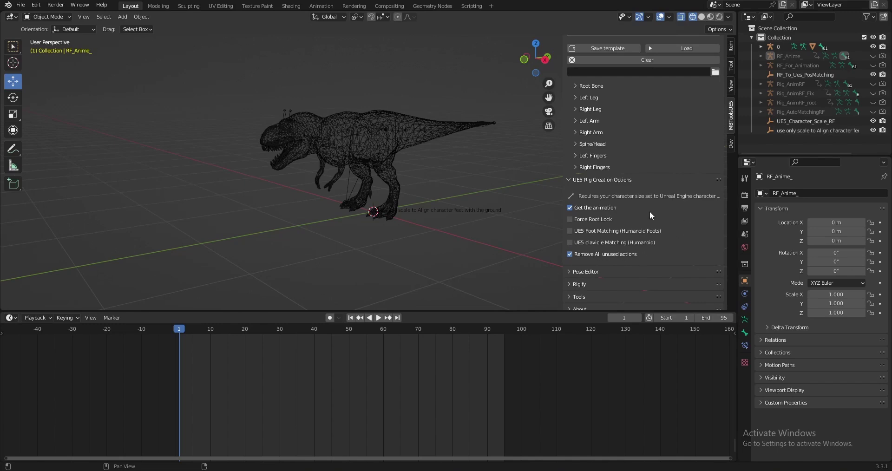
pyautogui.scroll(10, 612, 182)
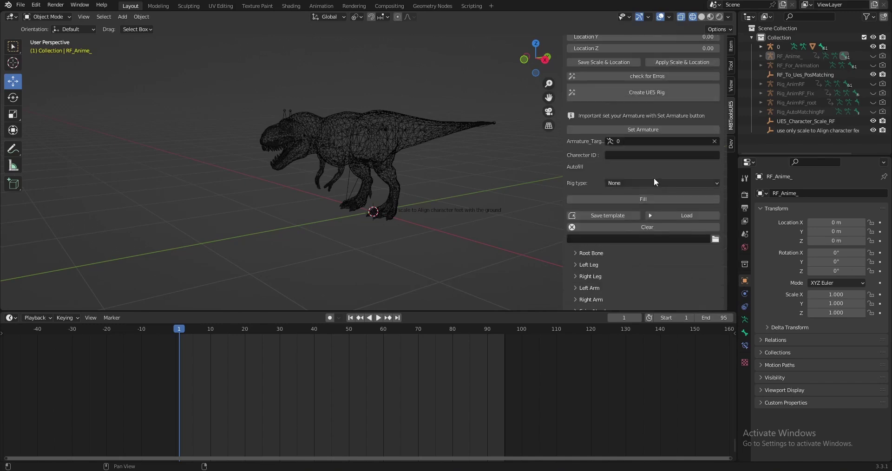
pyautogui.click(612, 182)
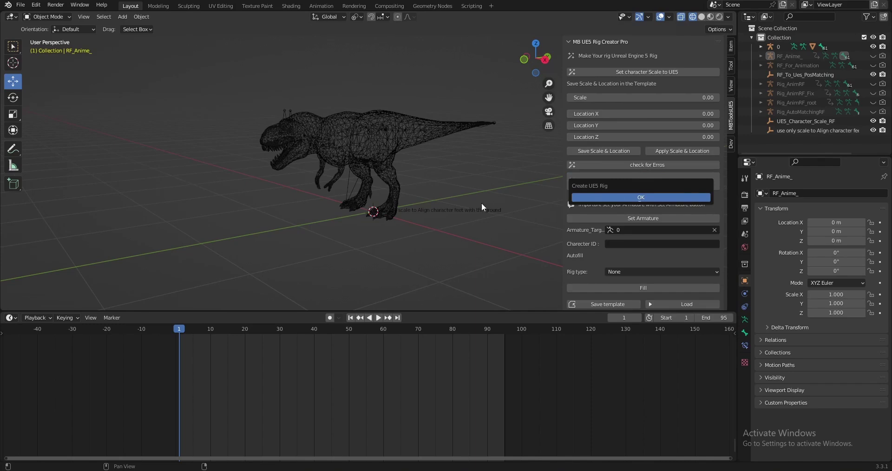
pyautogui.press('Return')
# - Play the new rig's animation in solid shading to inspect the dinosaur's motion and return to frame 1
pyautogui.press('space')
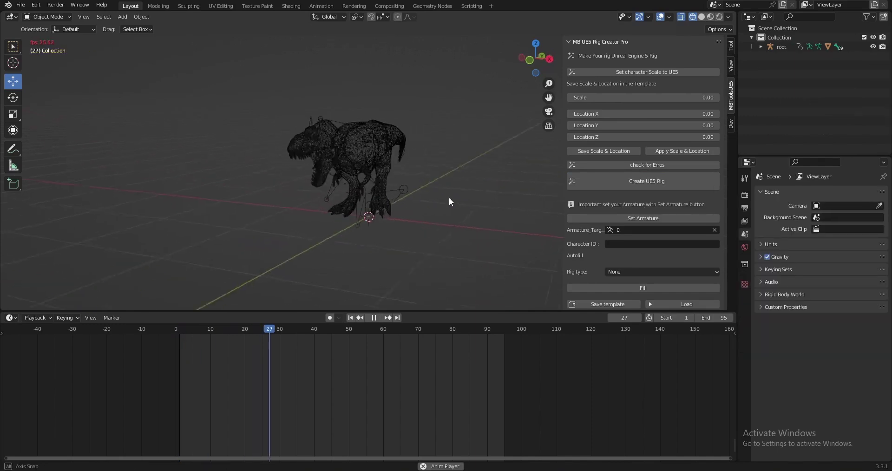
pyautogui.hotkey('shift', 'z')
pyautogui.moveTo(411, 196); pyautogui.dragTo(347, 206, button='middle')
pyautogui.scroll(3, 400, 205)
pyautogui.scroll(-1, 307, 211)
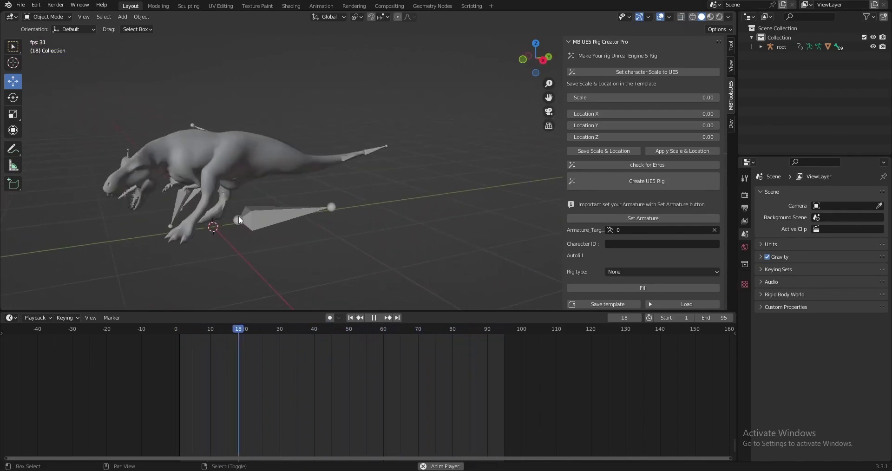
pyautogui.keyDown('shift'); pyautogui.moveTo(269, 218); pyautogui.dragTo(336, 202, button='middle'); pyautogui.keyUp('shift')
pyautogui.press('space')
pyautogui.rightClick(320, 205)
pyautogui.click(350, 318)
# - Select the dinosaur mesh together with its root armature and open the FBX export settings
pyautogui.scroll(-1, 282, 192)
pyautogui.rightClick(427, 131)
pyautogui.rightClick(367, 230)
pyautogui.keyDown('shift'); pyautogui.moveTo(367, 232); pyautogui.dragTo(385, 204, button='middle'); pyautogui.keyUp('shift')
pyautogui.rightClick(468, 124)
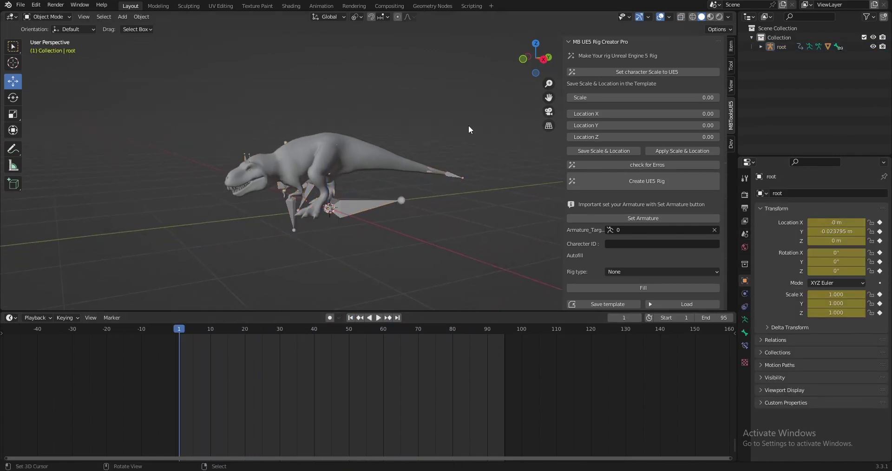
pyautogui.scroll(-3, 470, 123)
pyautogui.moveTo(481, 101); pyautogui.dragTo(214, 236)
pyautogui.click(20, 5)
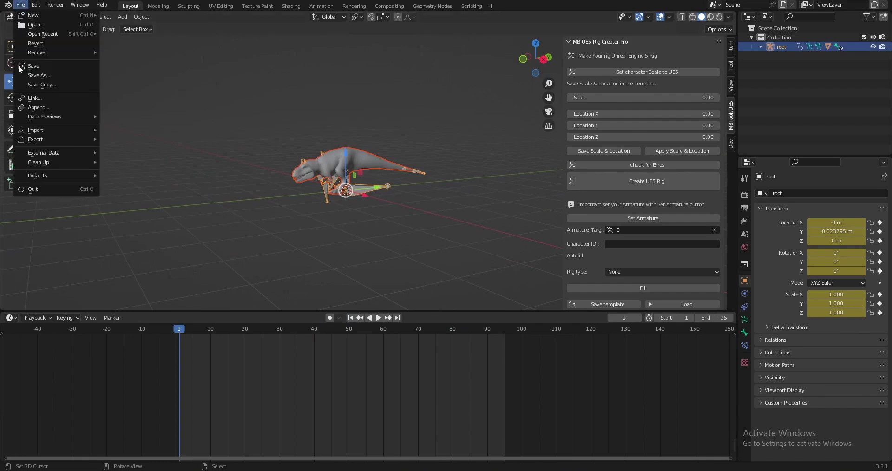
pyautogui.moveTo(46, 139)
pyautogui.click(126, 223)
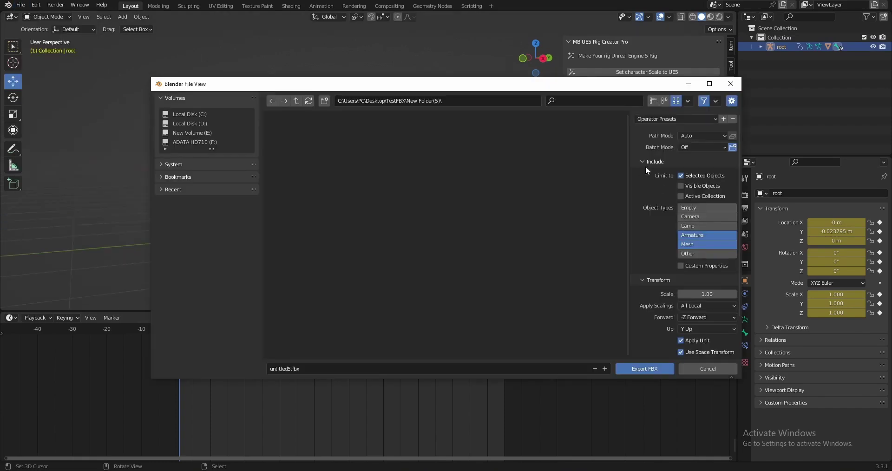
# - Export the selected armature and mesh as untitled5.fbx with Only Deform Bones on, Add Leaf Bones off and Bake Animation on
pyautogui.scroll(-4, 651, 237)
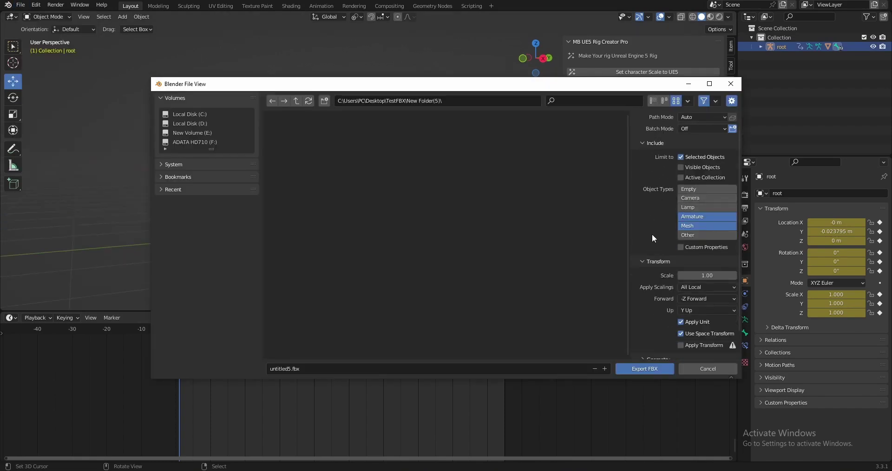
pyautogui.click(643, 330)
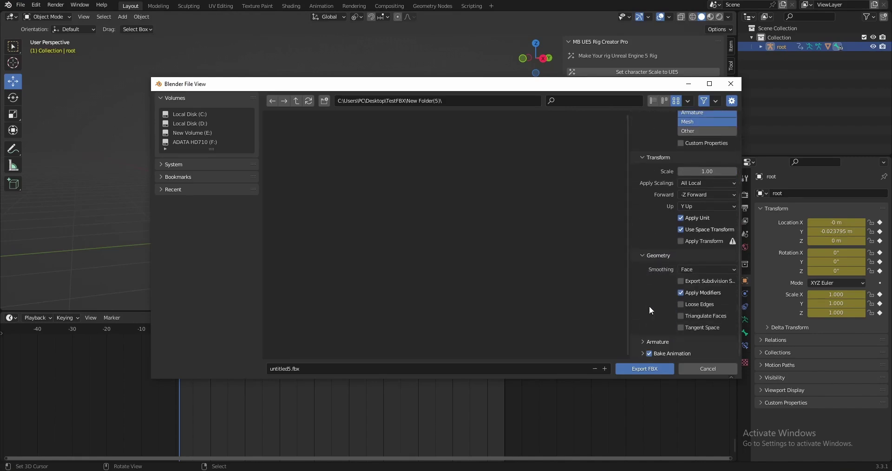
pyautogui.scroll(-5, 655, 311)
pyautogui.click(680, 352)
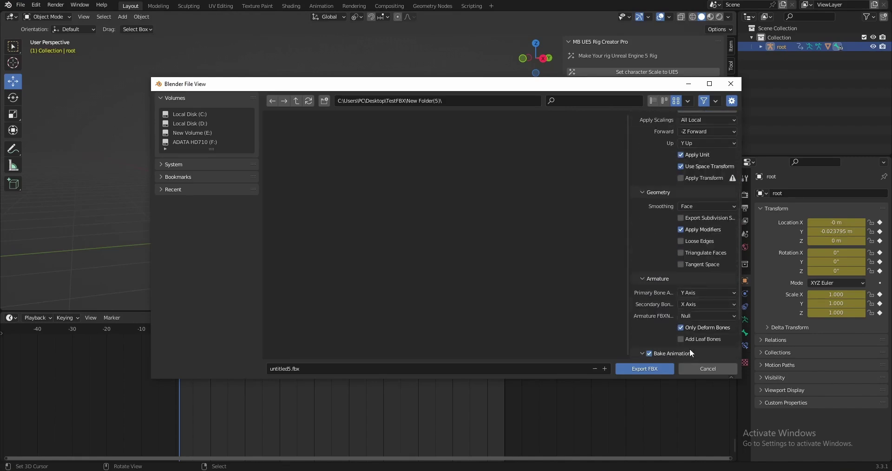
pyautogui.scroll(-6, 692, 344)
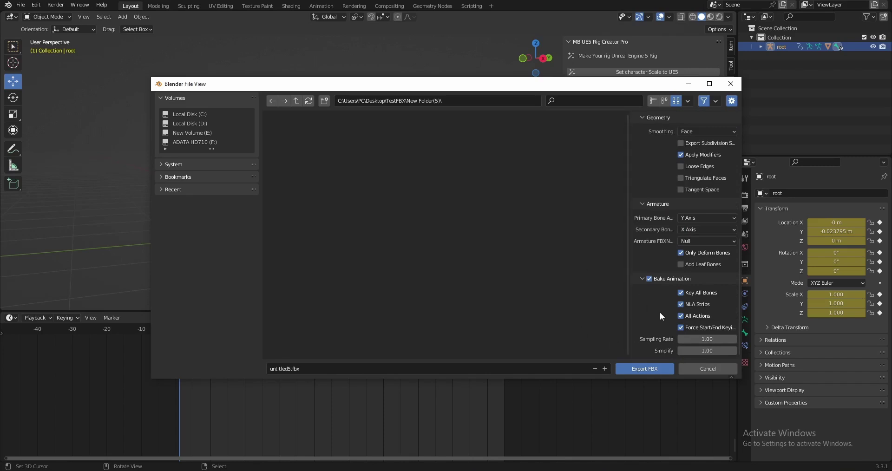
pyautogui.scroll(6, 667, 241)
pyautogui.scroll(-6, 667, 240)
pyautogui.click(654, 371)
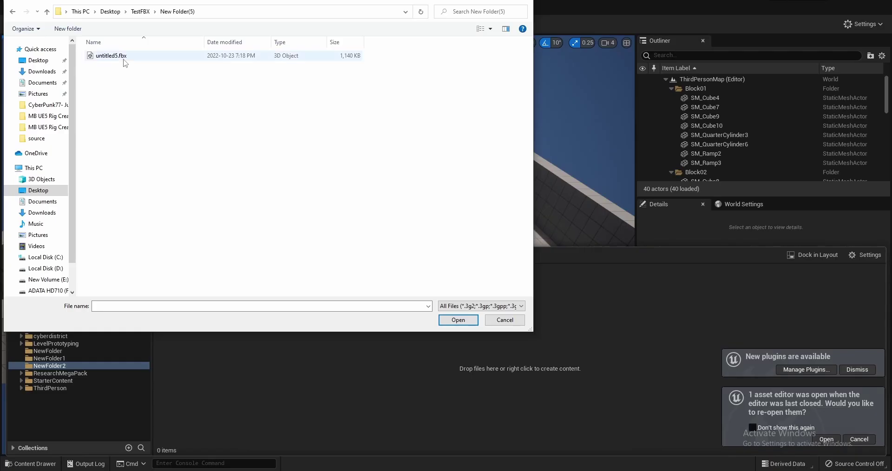
# - Switch to Unreal Engine and import untitled5.fbx into NewFolder2 using the SK_Mannequin skeleton
pyautogui.click(120, 57)
pyautogui.click(458, 320)
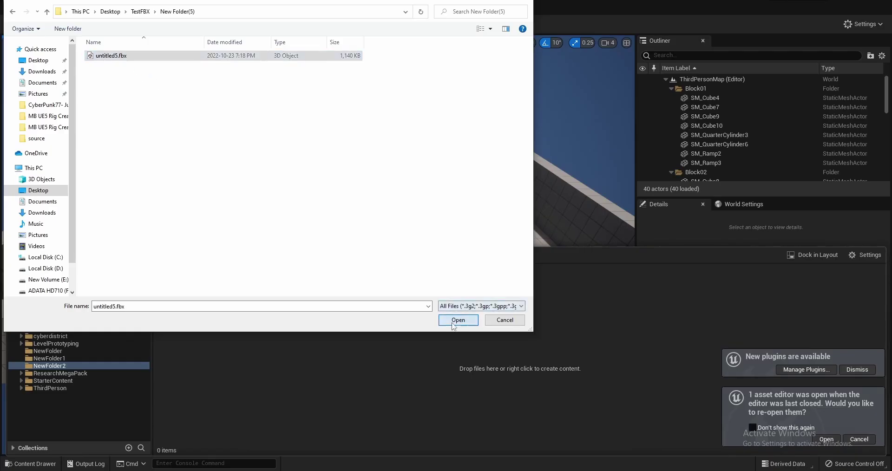
pyautogui.click(482, 121)
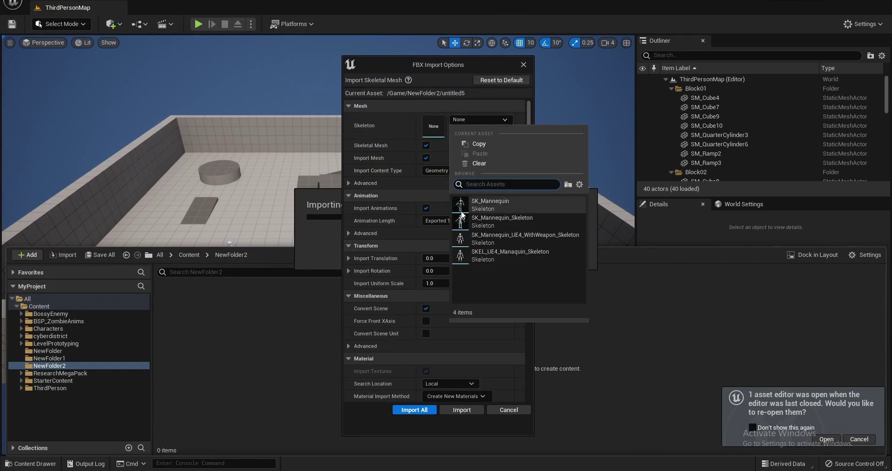
pyautogui.click(508, 208)
pyautogui.click(471, 407)
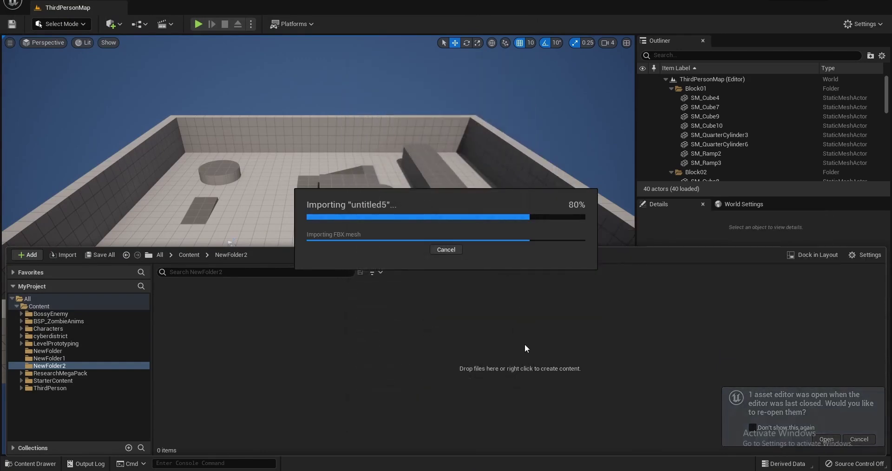
# - Open the untitled5_PhysicsAsset, view its bodies from another angle and close it
pyautogui.doubleClick(334, 307)
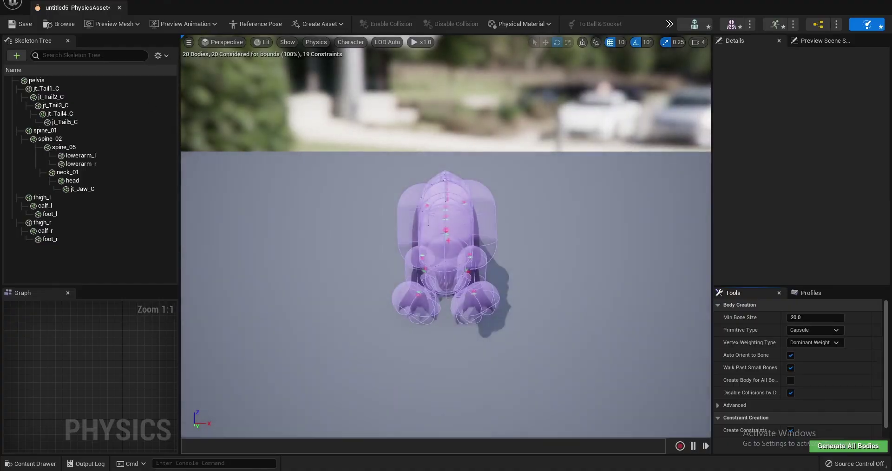
pyautogui.keyDown('alt'); pyautogui.moveTo(445, 241); pyautogui.dragTo(404, 223); pyautogui.keyUp('alt')
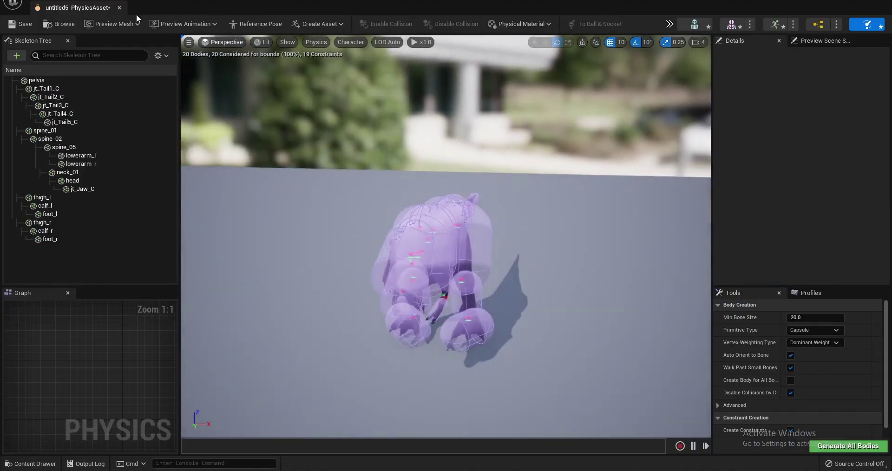
pyautogui.click(119, 7)
# - Open the untitled5 skeletal mesh and show the translation retargeting options in its skeleton tree
pyautogui.click(28, 464)
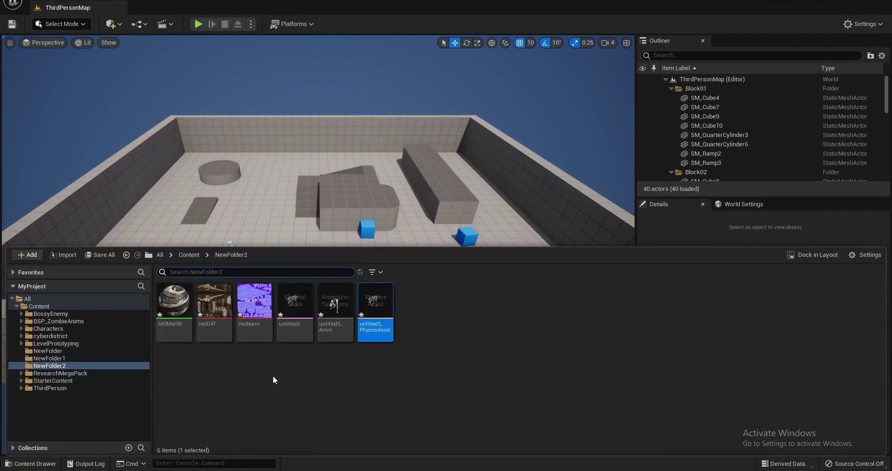
pyautogui.doubleClick(374, 306)
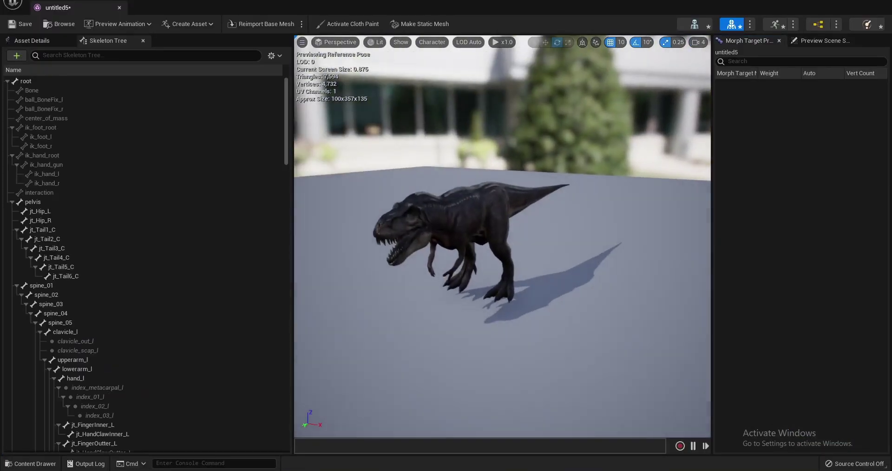
pyautogui.click(272, 55)
pyautogui.click(321, 190)
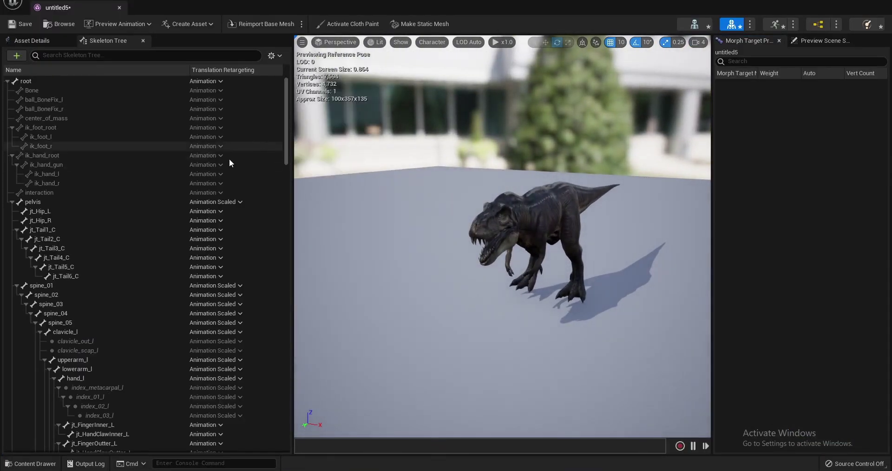
# - Set translation retargeting to Skeleton recursively from the pelvis bone, and set the pelvis itself to Animation
pyautogui.rightClick(203, 201)
pyautogui.click(298, 291)
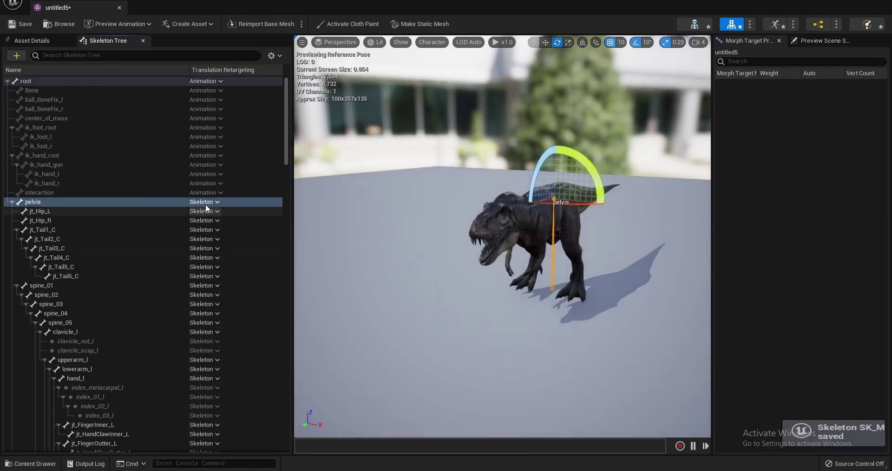
pyautogui.click(213, 202)
pyautogui.click(231, 225)
# - Open the untitled5_Anim animation sequence from NewFolder2 and set its preview mesh to the dinosaur skeletal mesh
pyautogui.moveTo(55, 10); pyautogui.dragTo(176, 15)
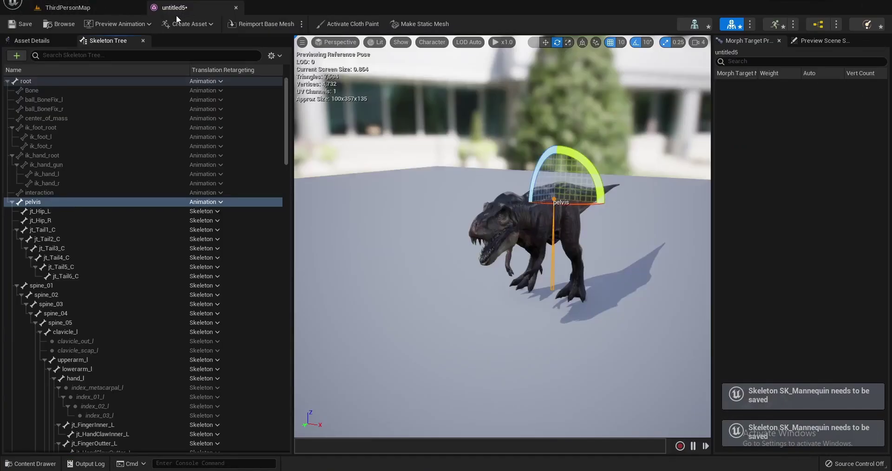
pyautogui.click(70, 7)
pyautogui.click(30, 464)
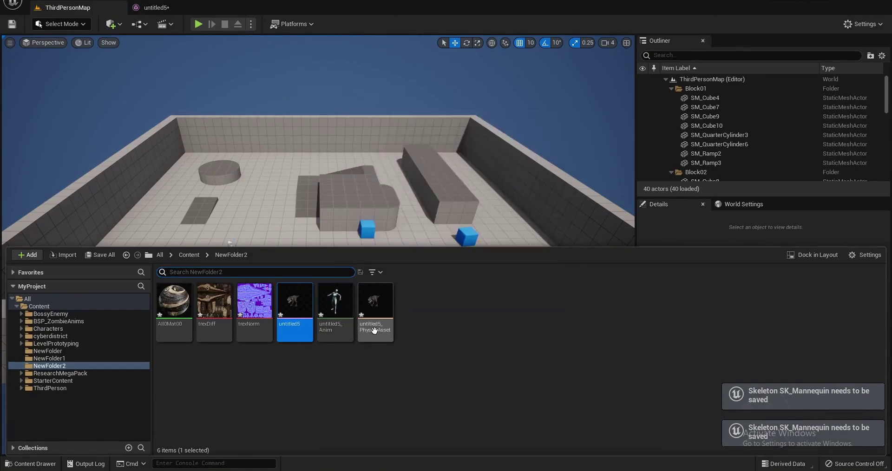
pyautogui.doubleClick(336, 315)
pyautogui.moveTo(450, 164); pyautogui.dragTo(421, 153, button='right')
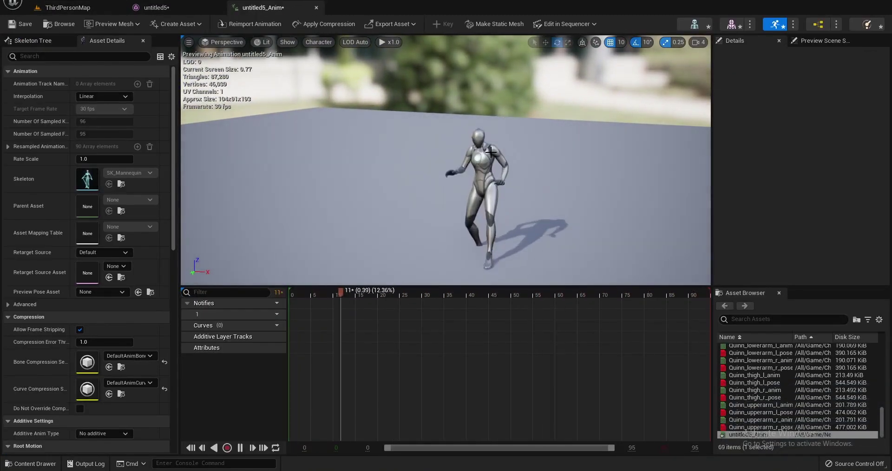
pyautogui.click(107, 24)
pyautogui.click(137, 140)
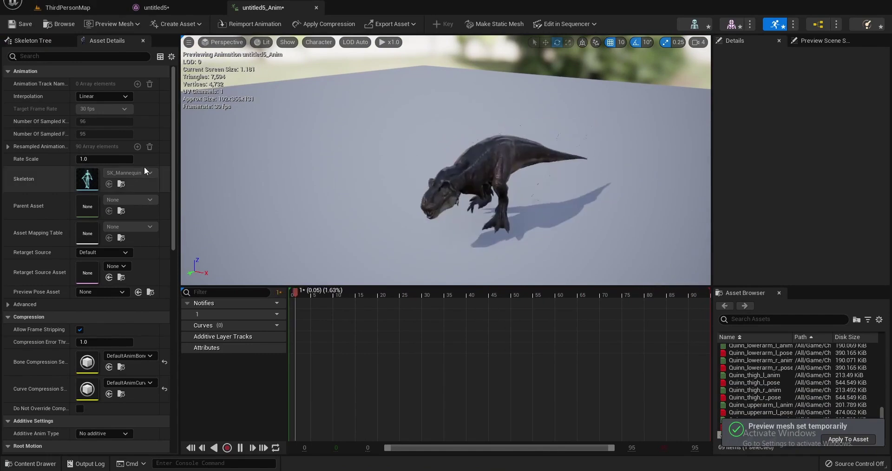
# - Enable root motion on the untitled5_Anim sequence and create an animation montage from it in NewFolder2
pyautogui.scroll(-3, 91, 323)
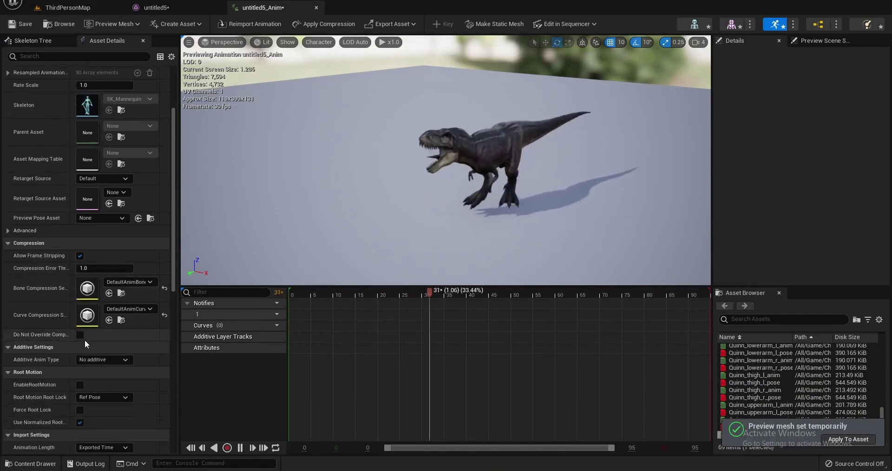
pyautogui.click(79, 385)
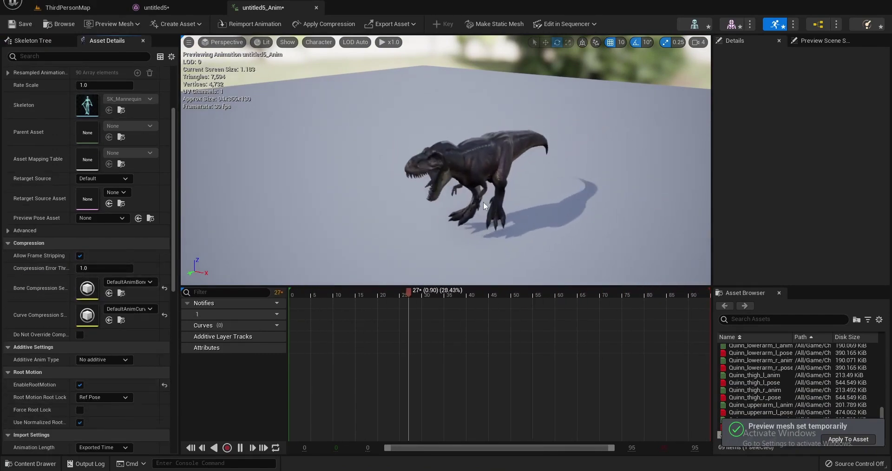
pyautogui.click(60, 9)
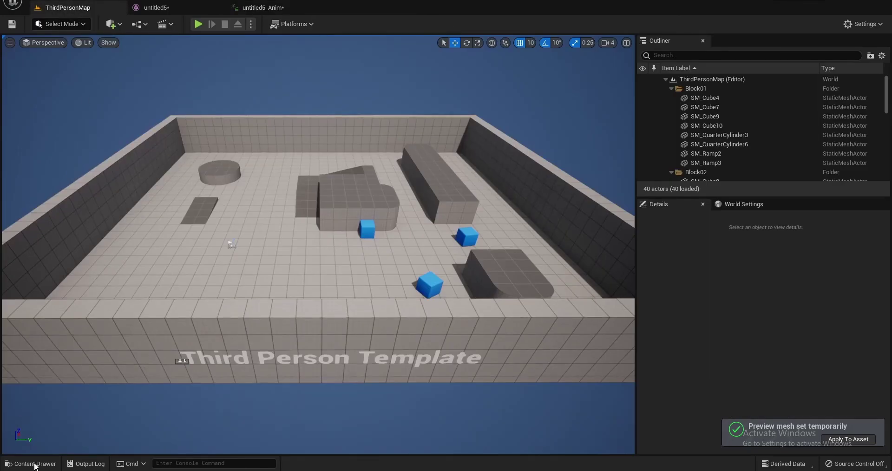
pyautogui.click(32, 463)
pyautogui.rightClick(330, 315)
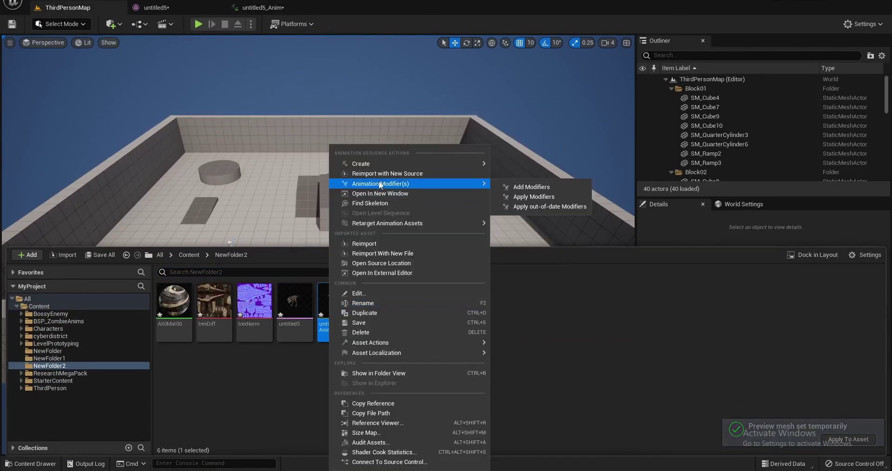
pyautogui.moveTo(464, 163)
pyautogui.click(535, 167)
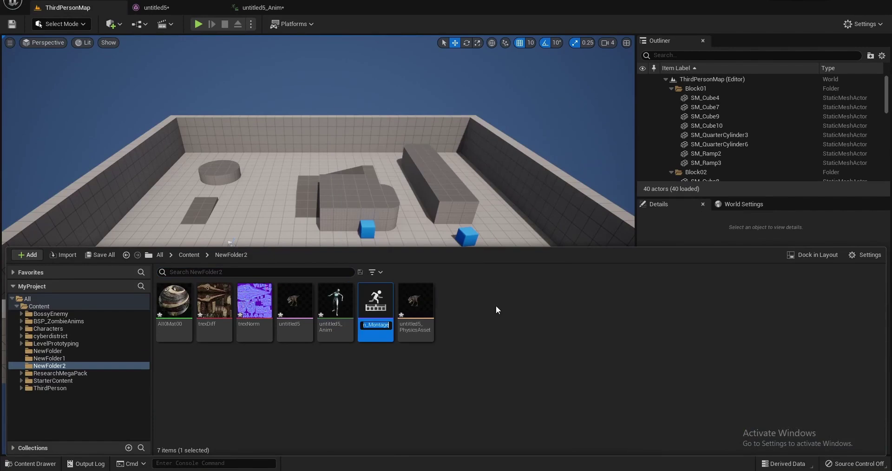
# - Open the BP_ThirdPersonCharacter blueprint from the Blueprints folder inside ThirdPerson
pyautogui.click(188, 254)
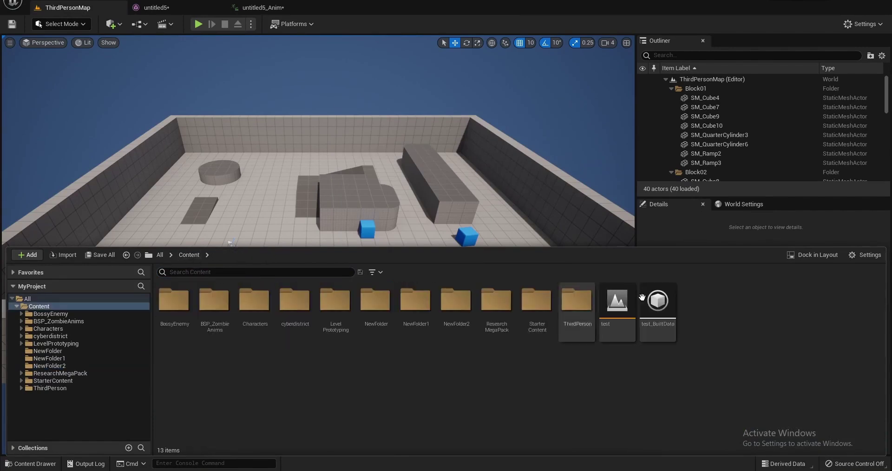
pyautogui.doubleClick(577, 302)
pyautogui.doubleClick(173, 301)
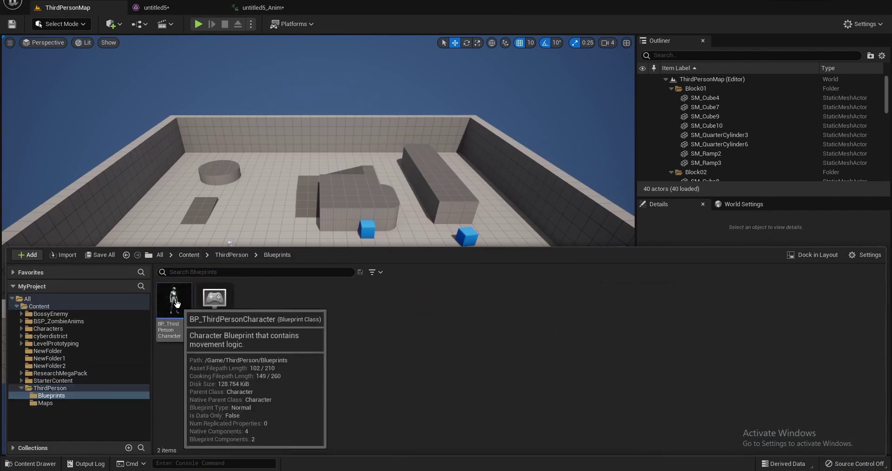
pyautogui.doubleClick(176, 304)
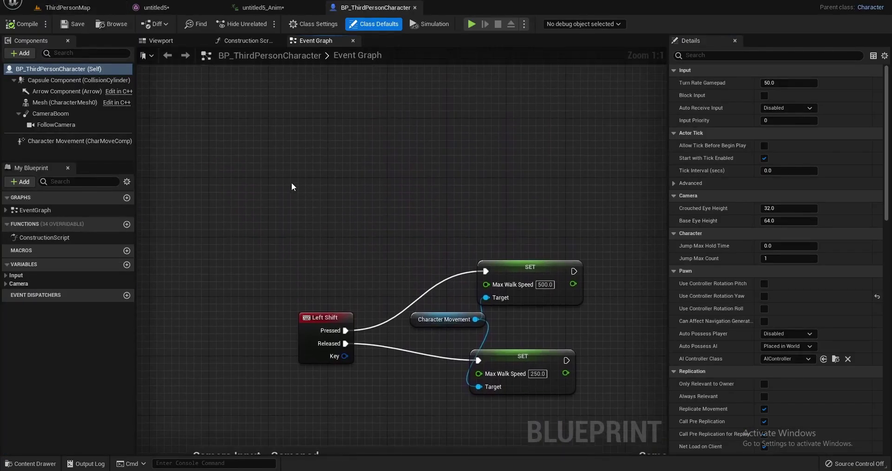
# - Add an X keyboard event node to the Event Graph above the Left Shift node
pyautogui.rightClick(291, 183)
pyautogui.click(314, 165)
pyautogui.rightClick(296, 168)
pyautogui.write('x k')
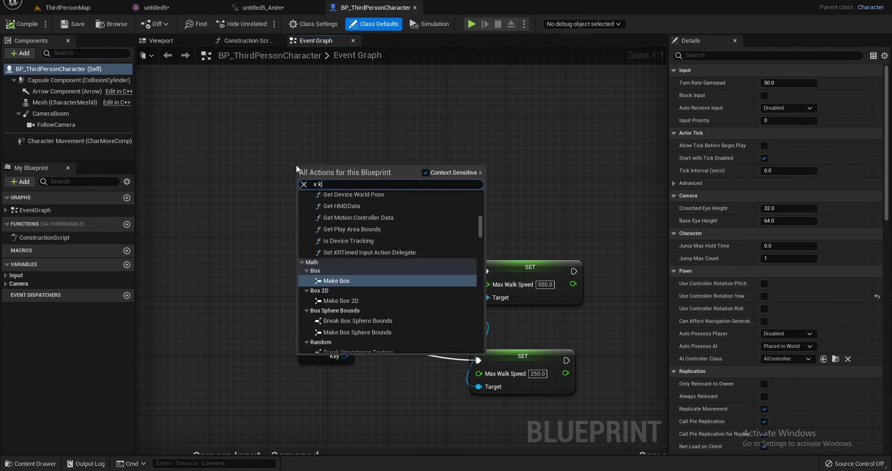
pyautogui.write('ey')
pyautogui.scroll(5, 412, 219)
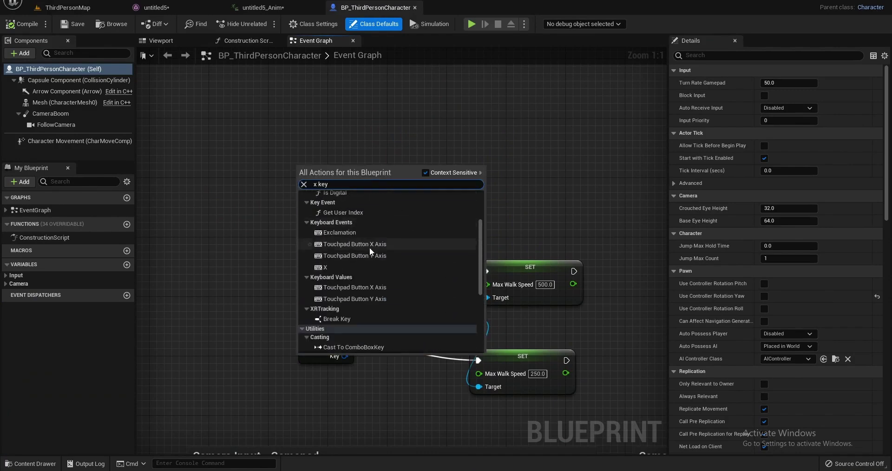
pyautogui.click(360, 260)
# - Connect a Play Anim Montage node to the X event's Pressed output and assign untitled5_Anim_Montage to it
pyautogui.moveTo(329, 183); pyautogui.dragTo(369, 183)
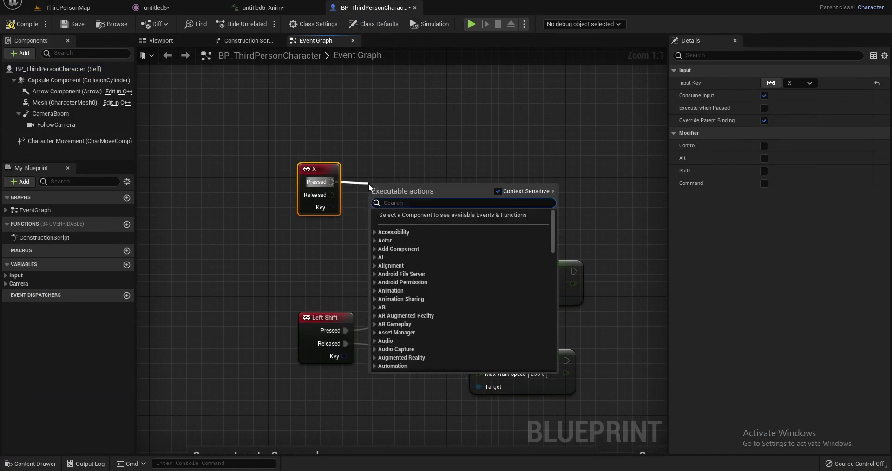
pyautogui.write('play ')
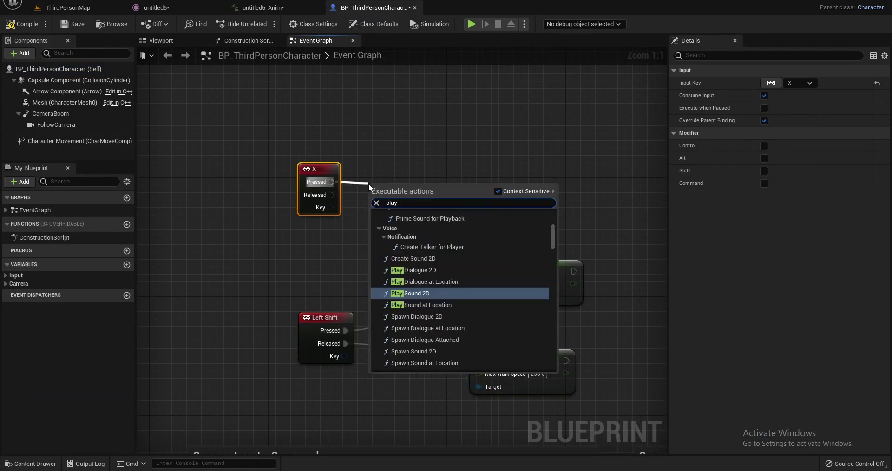
pyautogui.write('ani')
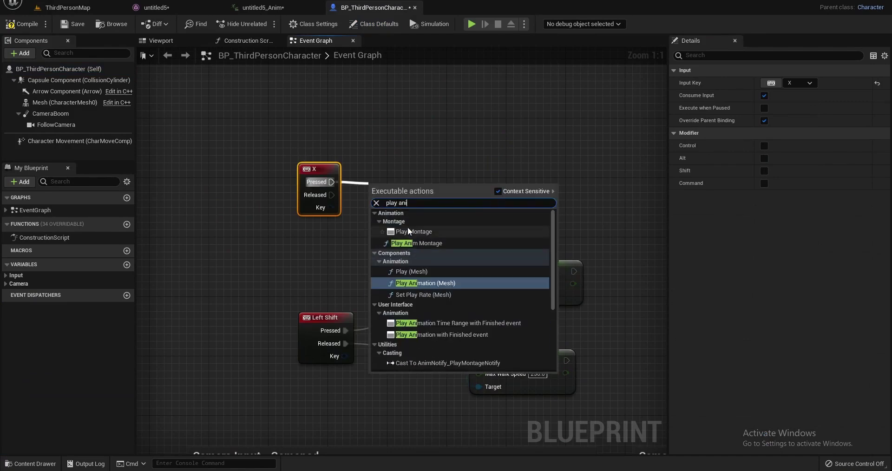
pyautogui.click(435, 242)
pyautogui.moveTo(416, 193); pyautogui.dragTo(417, 151)
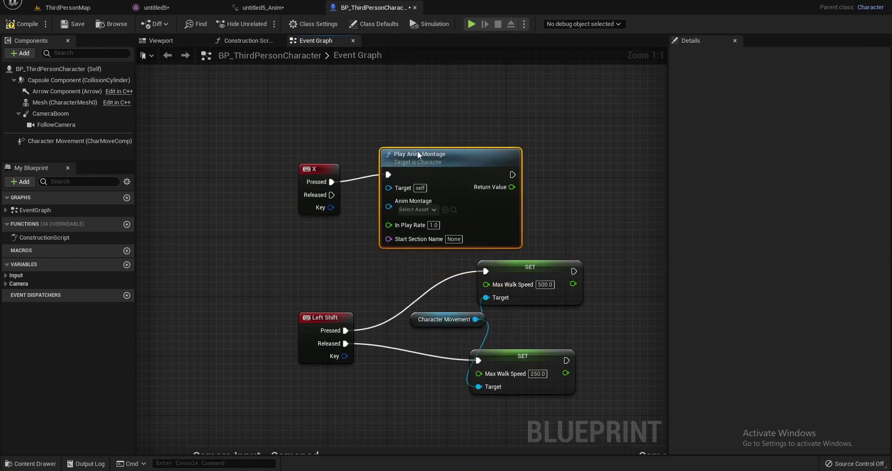
pyautogui.click(414, 207)
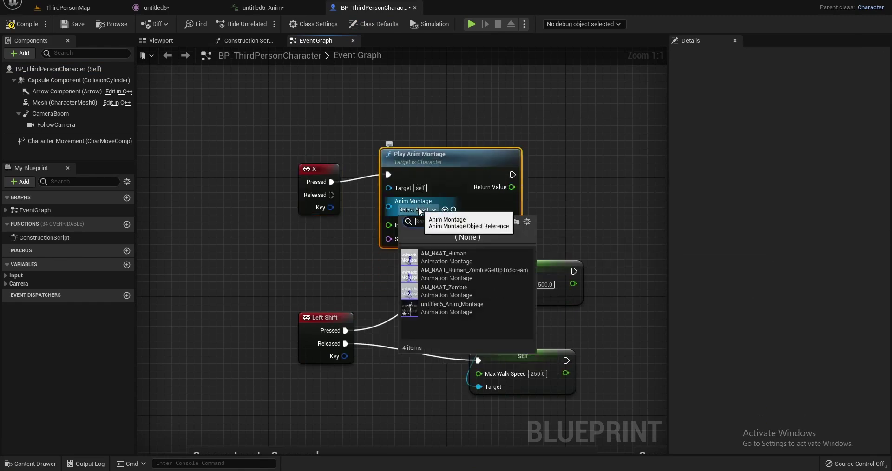
pyautogui.click(432, 309)
pyautogui.moveTo(452, 169); pyautogui.dragTo(482, 170)
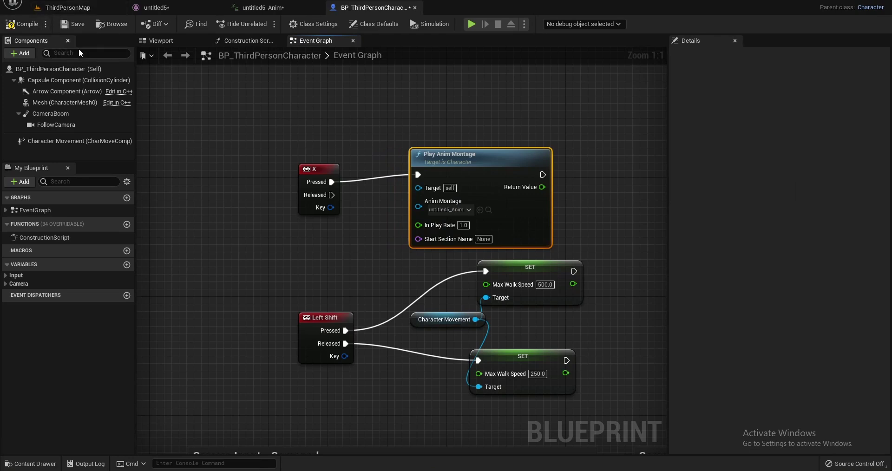
# - Set the skeletal mesh of the character's Mesh component to the untitled5 dinosaur
pyautogui.click(172, 41)
pyautogui.click(65, 103)
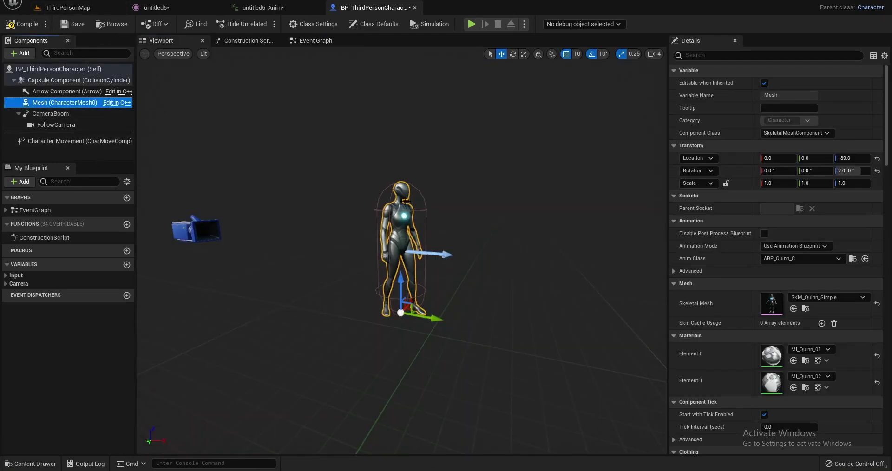
pyautogui.click(827, 297)
pyautogui.click(790, 264)
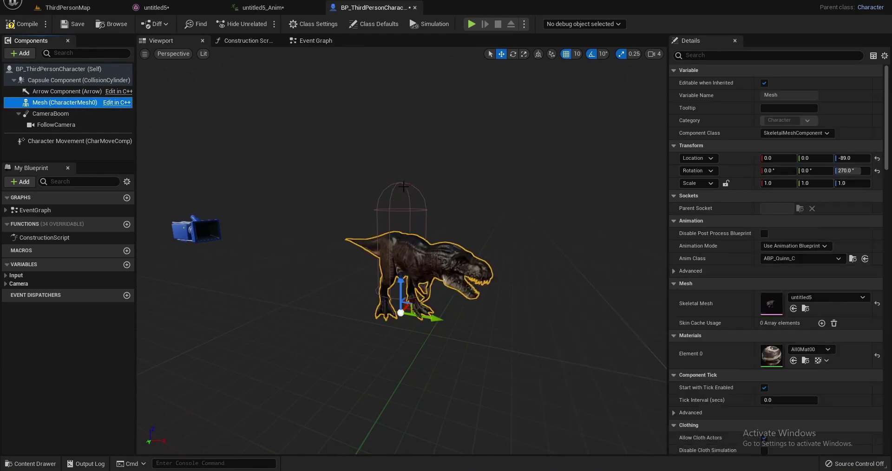
# - Play ThirdPersonMap and test the dinosaur character by moving it in all directions and jumping
pyautogui.click(60, 11)
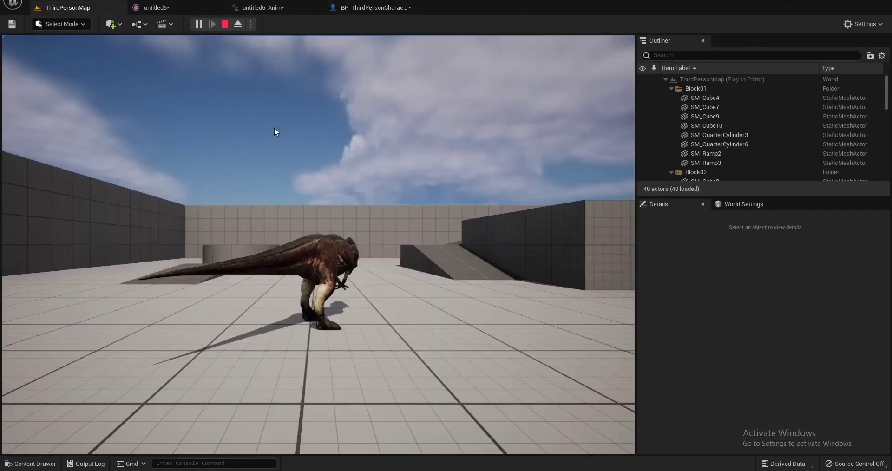
pyautogui.click(274, 130)
pyautogui.press('w')
pyautogui.press('a')
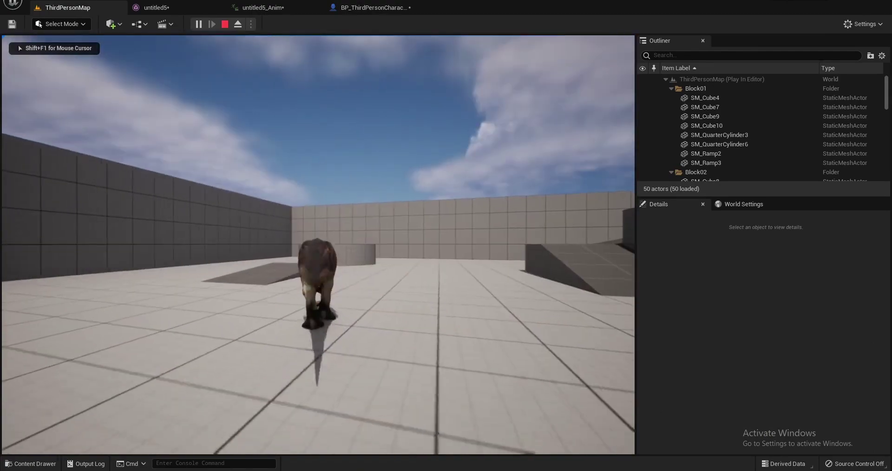
pyautogui.press('s')
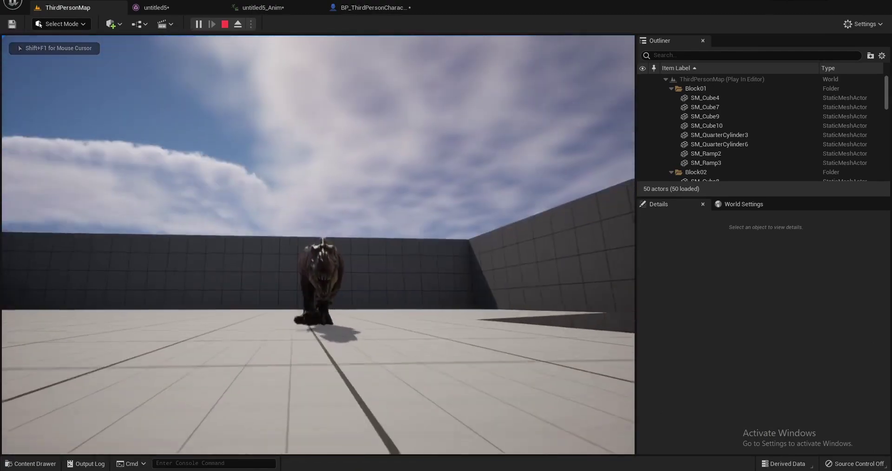
pyautogui.press('d')
pyautogui.press('w')
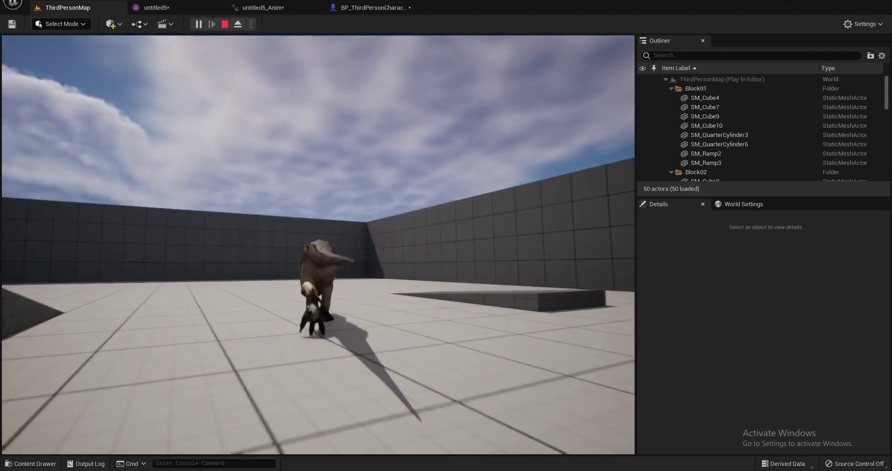
pyautogui.press('a')
pyautogui.press('space')
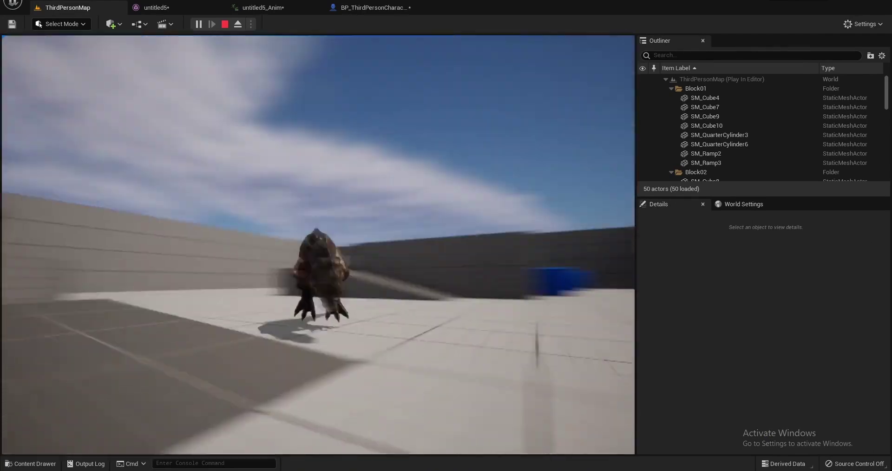
pyautogui.press('s')
pyautogui.press('a')
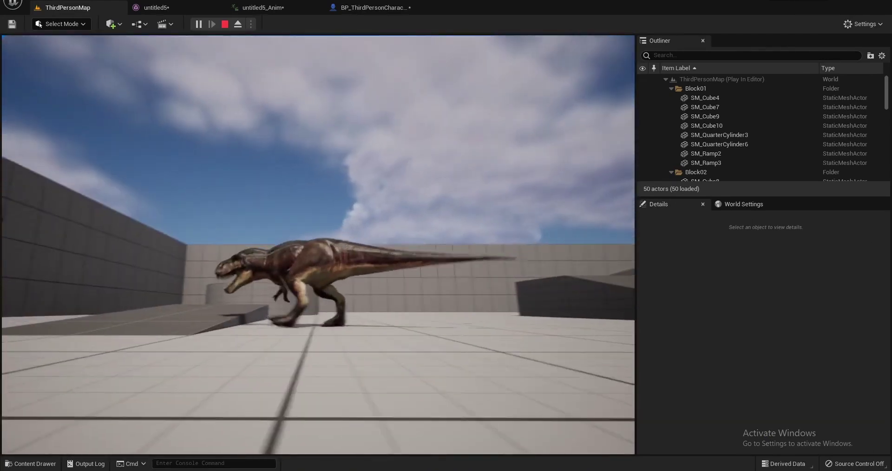
pyautogui.press('w')
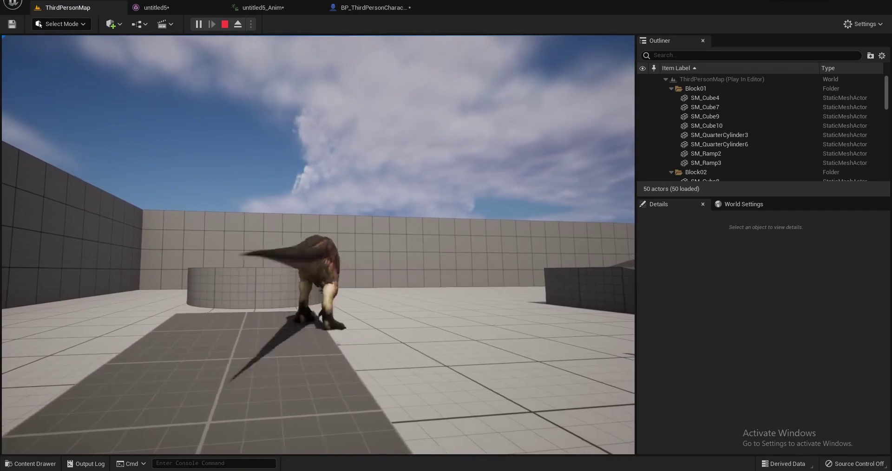
pyautogui.press('a')
pyautogui.press('d')
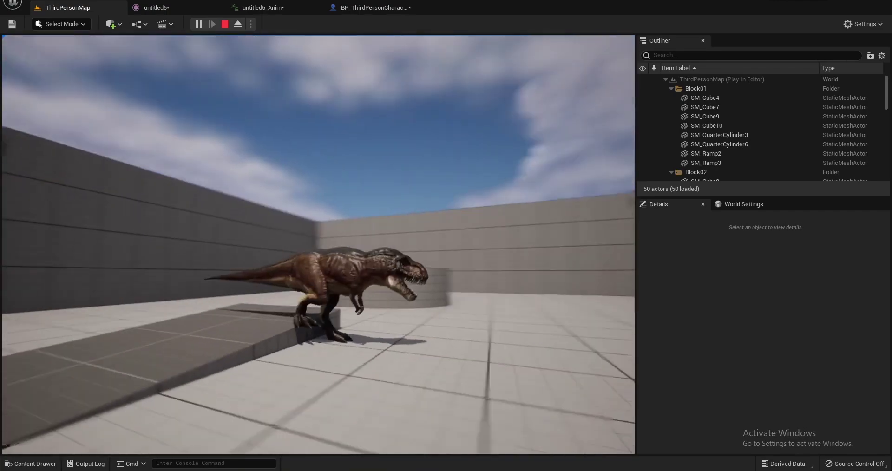
pyautogui.press('s')
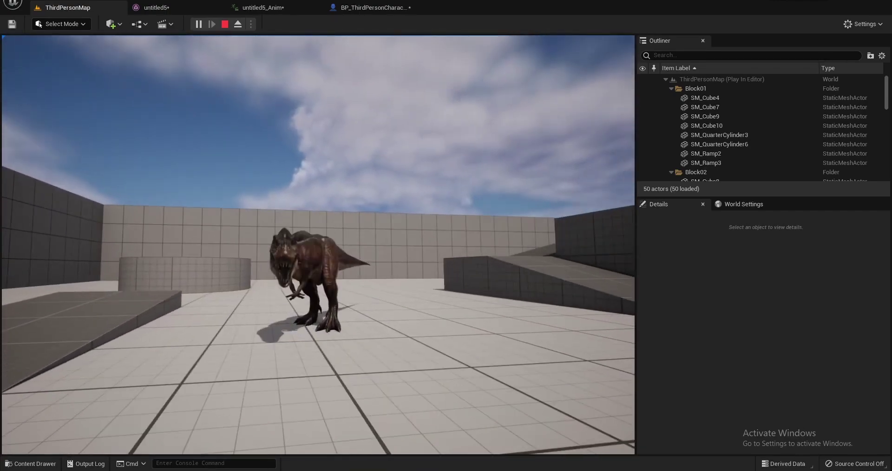